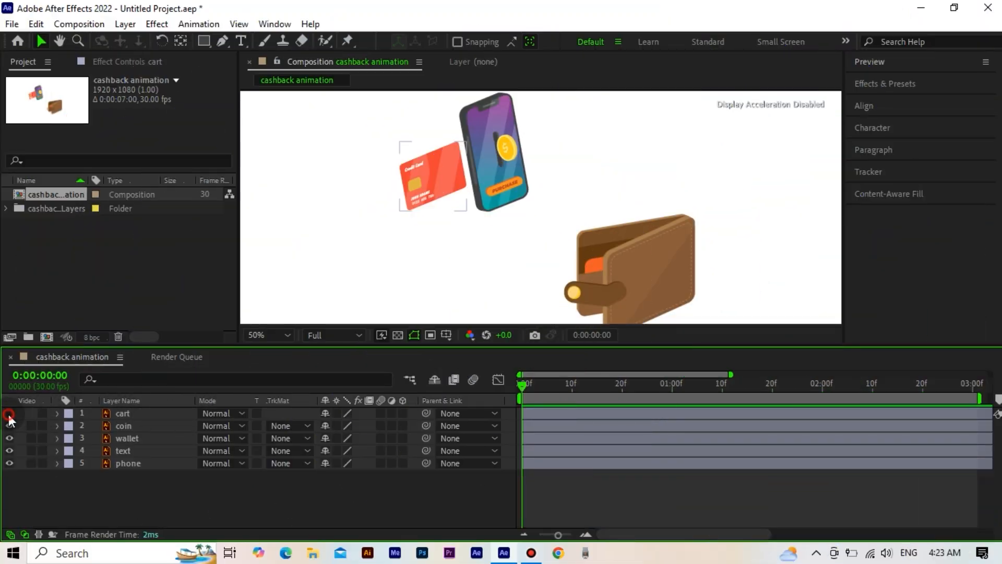
# Step: Toggle the visibility of the cart, coin, wallet, text and phone layers off and on to identify each one's artwork
pyautogui.click(9, 415)
pyautogui.click(9, 415)
pyautogui.click(8, 427)
pyautogui.click(7, 427)
pyautogui.click(7, 440)
pyautogui.click(7, 439)
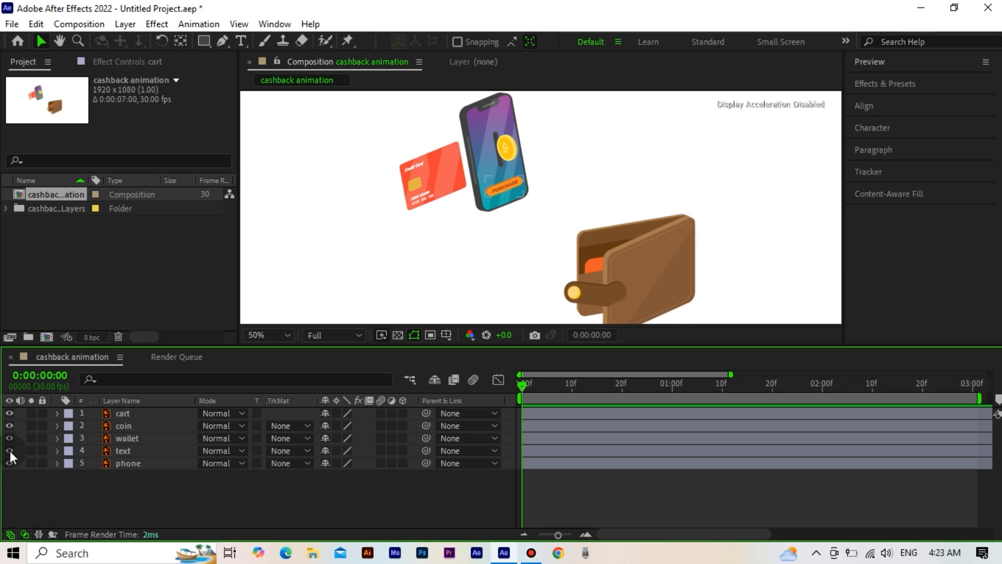
pyautogui.click(9, 464)
pyautogui.click(9, 463)
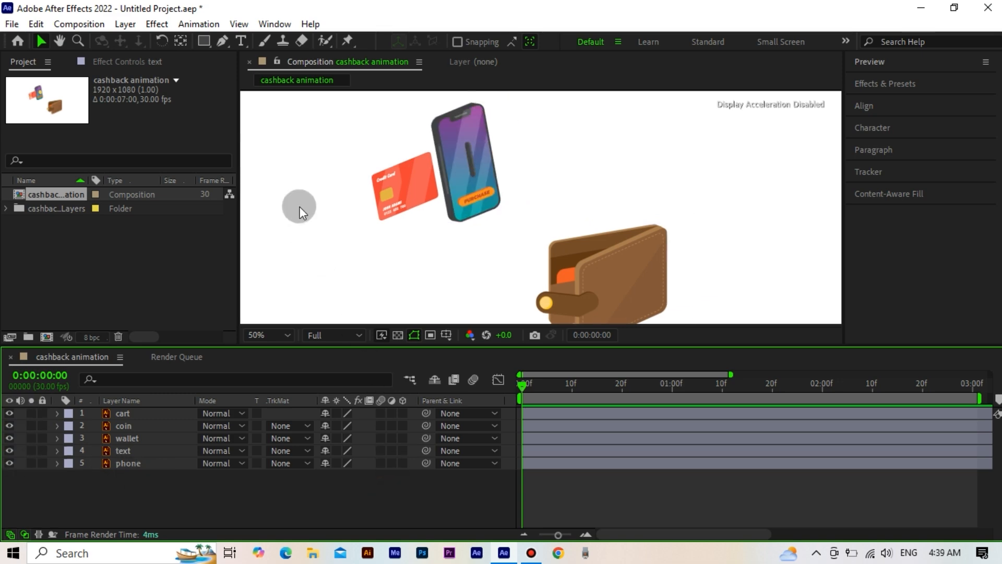
# Step: Review the composition's size, frame rate, duration and background color settings, keeping the white background
pyautogui.rightClick(300, 209)
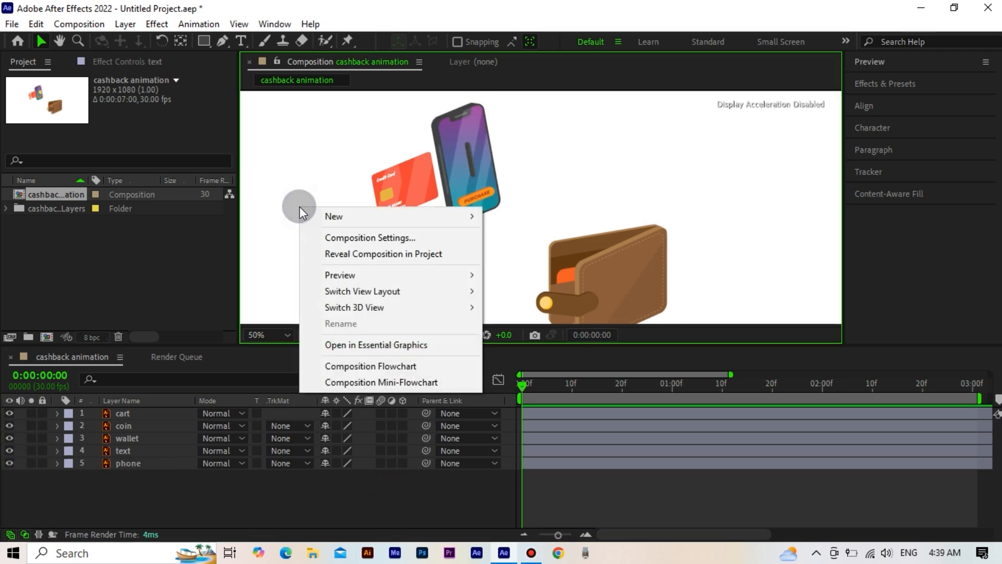
pyautogui.click(333, 239)
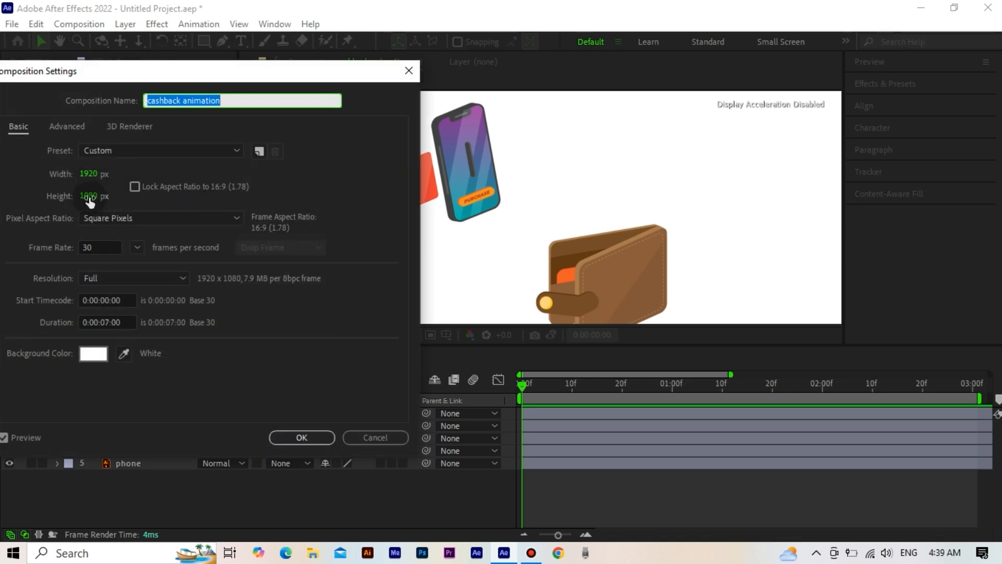
pyautogui.click(94, 357)
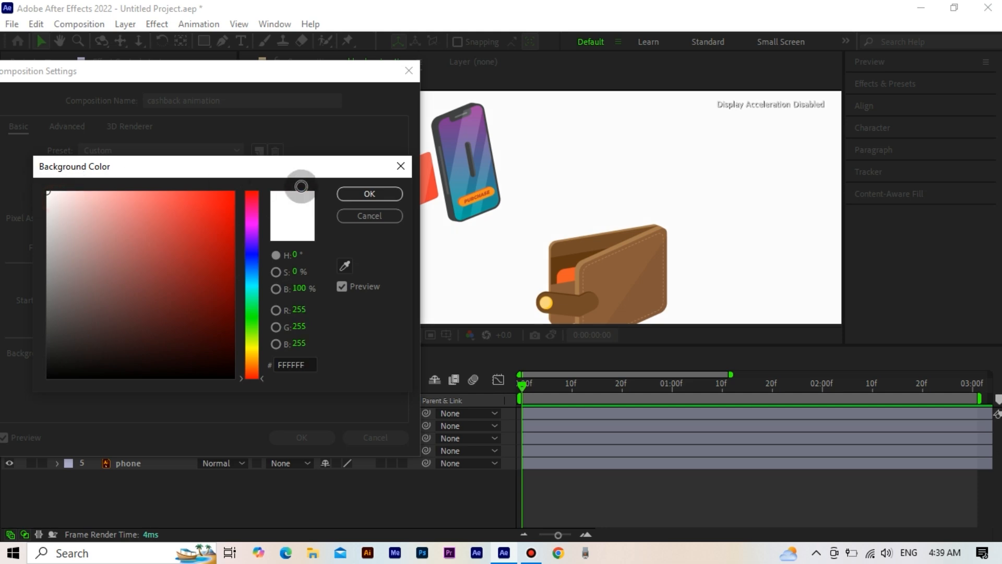
pyautogui.click(347, 195)
pyautogui.click(308, 436)
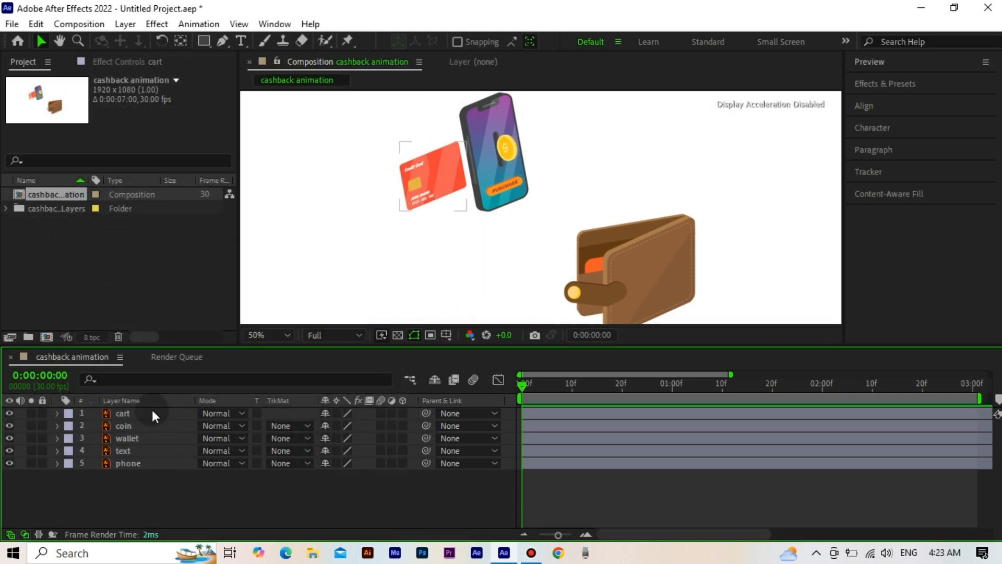
# Step: Keyframe the cart layer's Position at frame 0 and at frame 20, moving the card over the phone to about 681, 407
pyautogui.click(152, 410)
pyautogui.press('p')
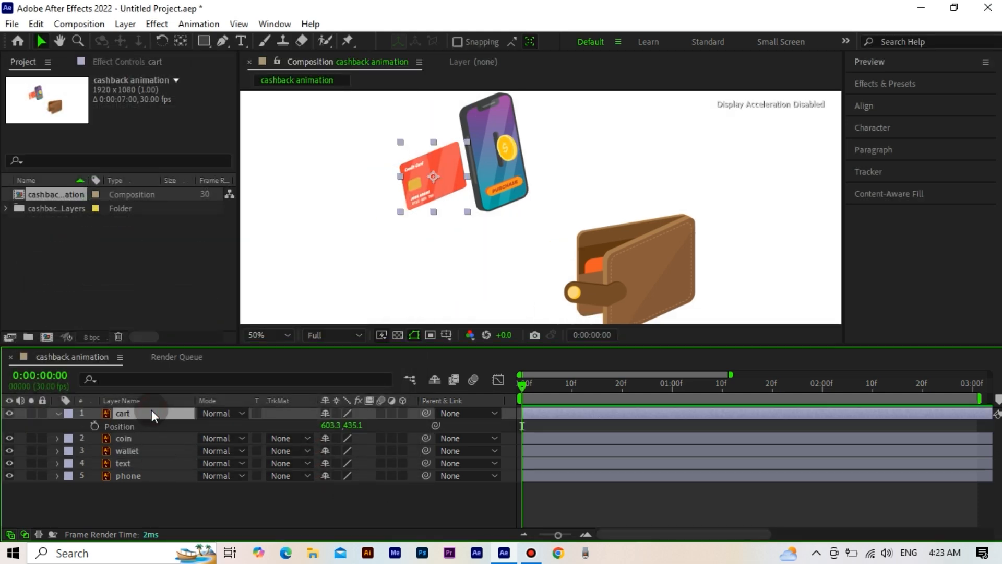
pyautogui.click(95, 426)
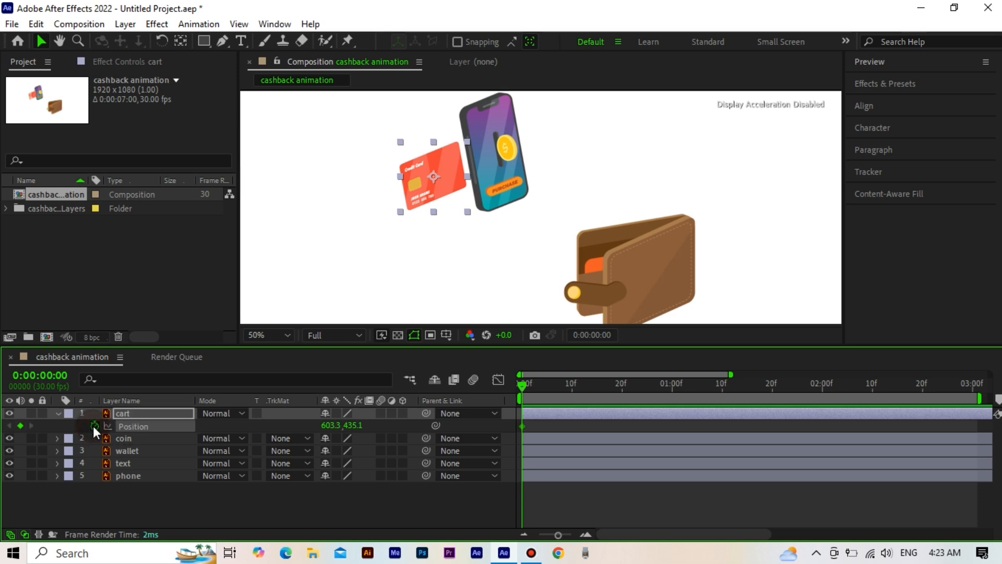
pyautogui.click(621, 389)
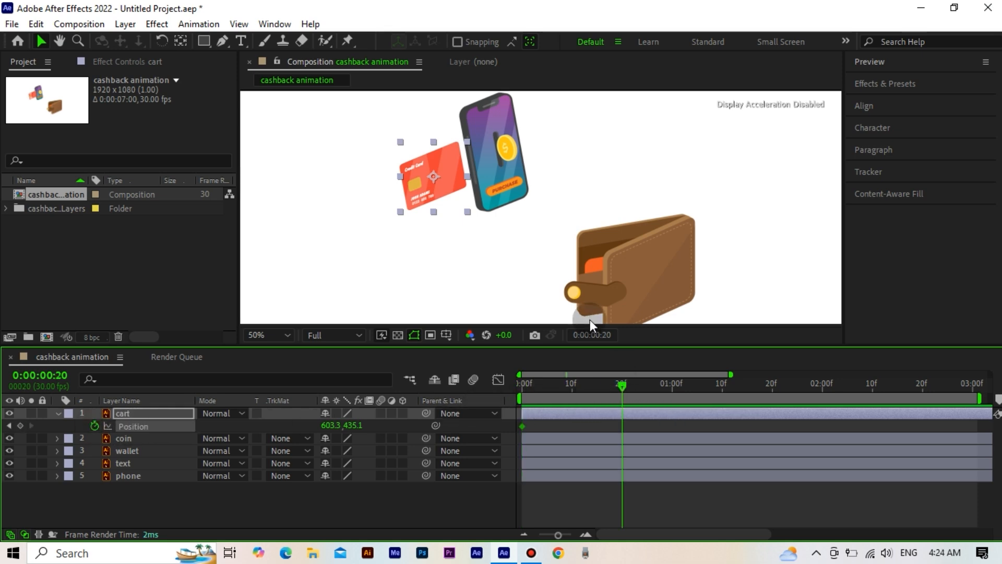
pyautogui.moveTo(435, 175); pyautogui.dragTo(461, 164)
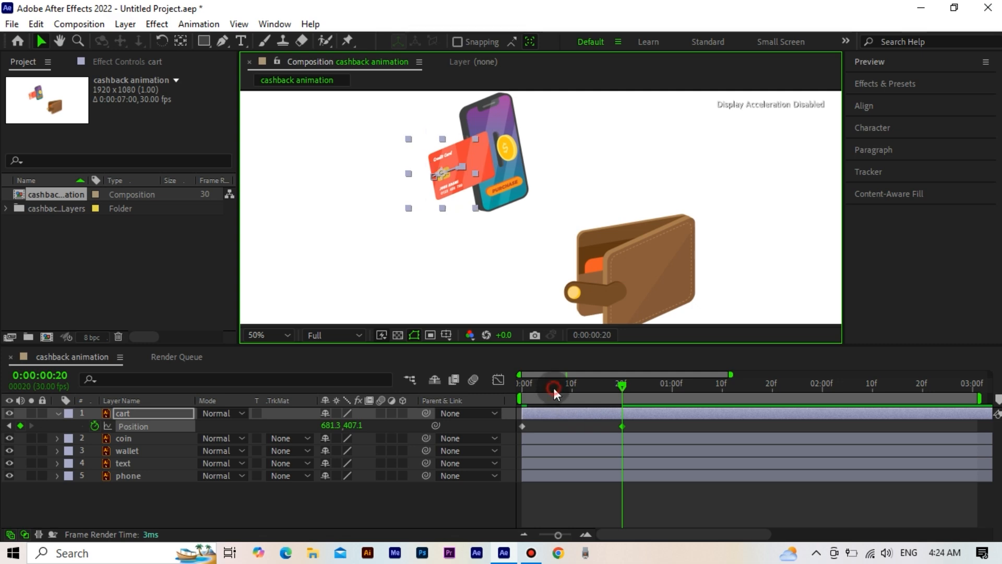
pyautogui.moveTo(554, 388); pyautogui.dragTo(478, 413)
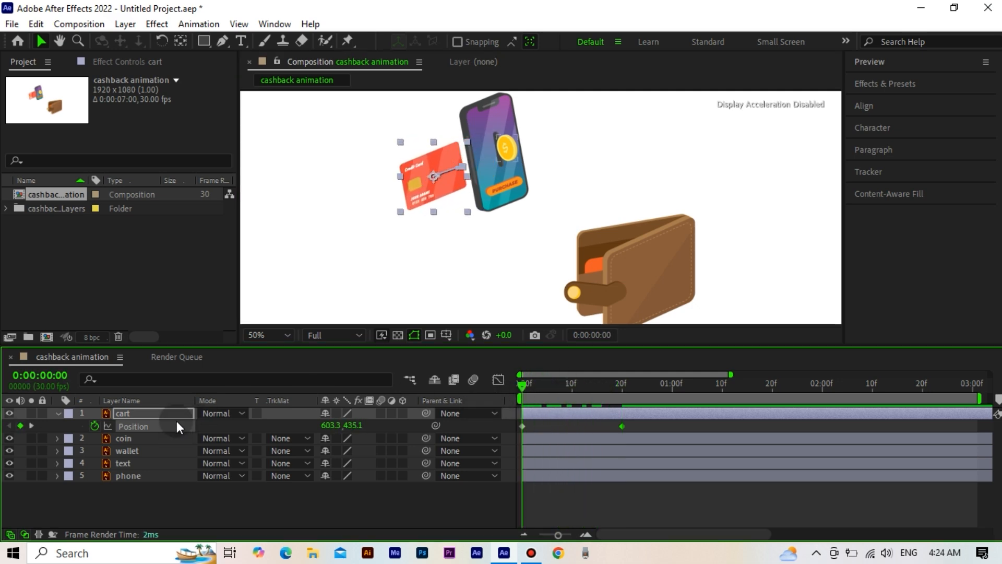
# Step: Draw a closed Pen tool mask around the credit card on the cart layer, slightly outside its edges
pyautogui.click(223, 41)
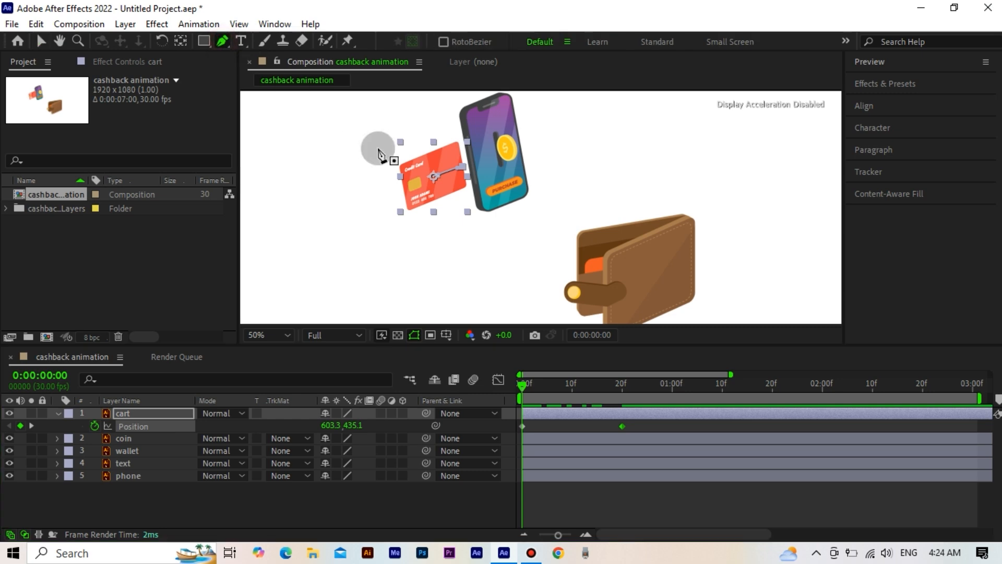
pyautogui.press('.')
pyautogui.moveTo(385, 152); pyautogui.dragTo(533, 203)
pyautogui.click(462, 148)
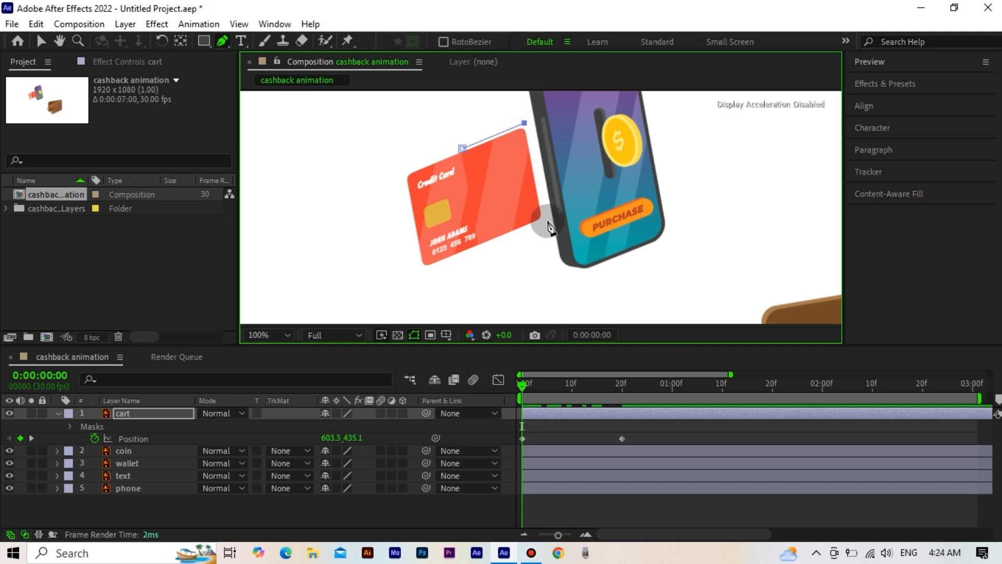
pyautogui.moveTo(525, 122); pyautogui.dragTo(528, 123)
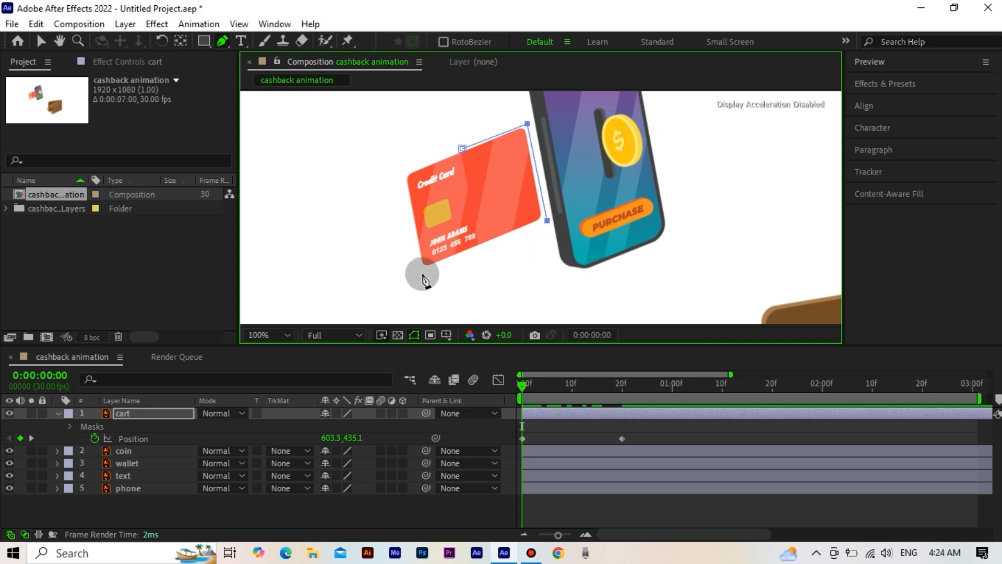
pyautogui.click(423, 274)
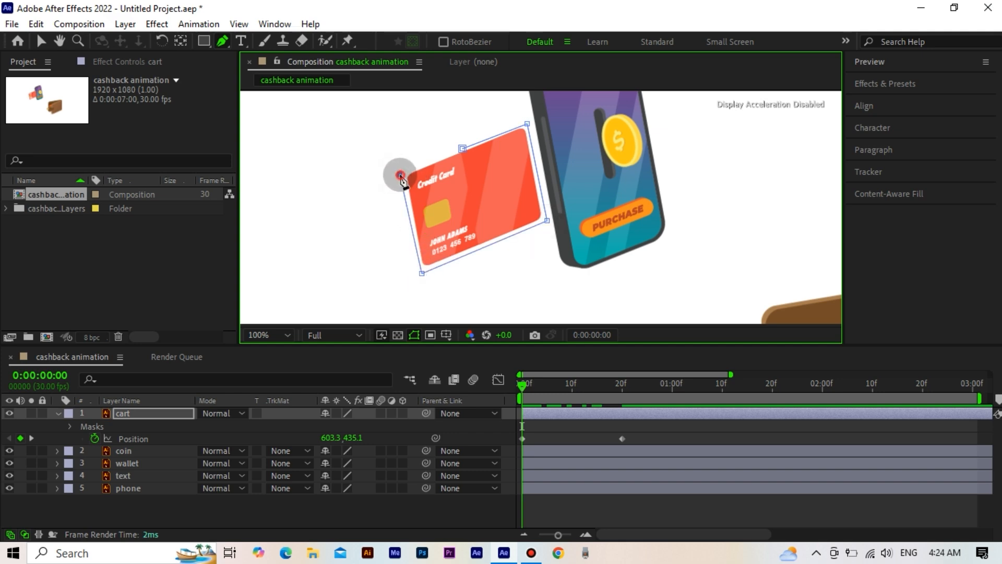
pyautogui.click(399, 175)
pyautogui.click(462, 148)
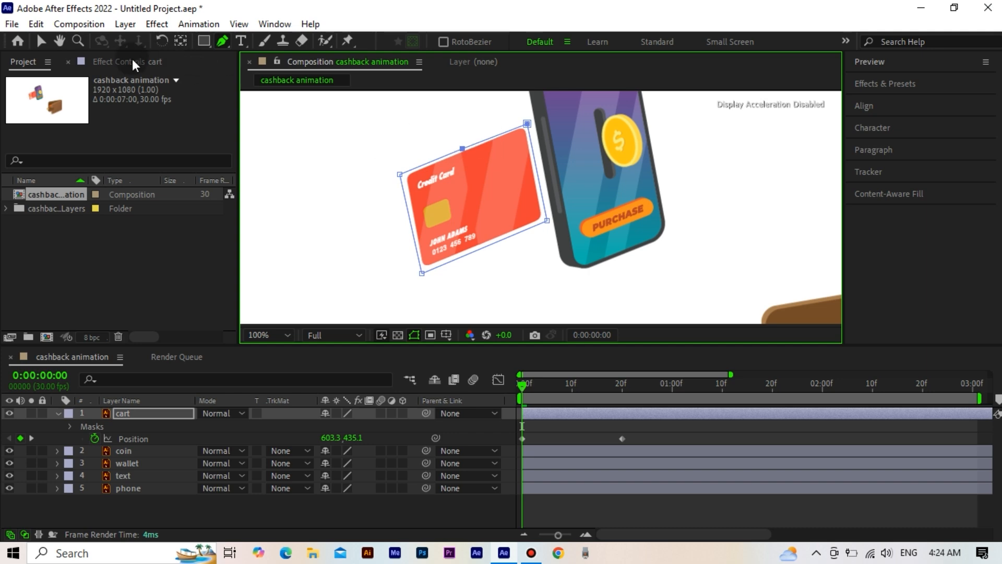
pyautogui.click(42, 42)
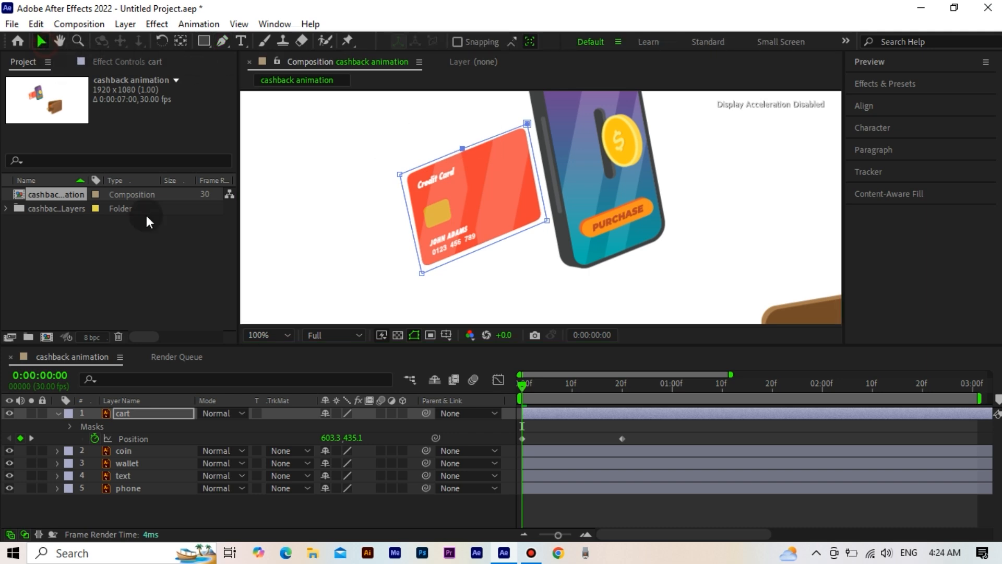
# Step: Reveal the properties of the cart layer's Mask 1 and add a Mask Path keyframe at frame 0
pyautogui.click(120, 426)
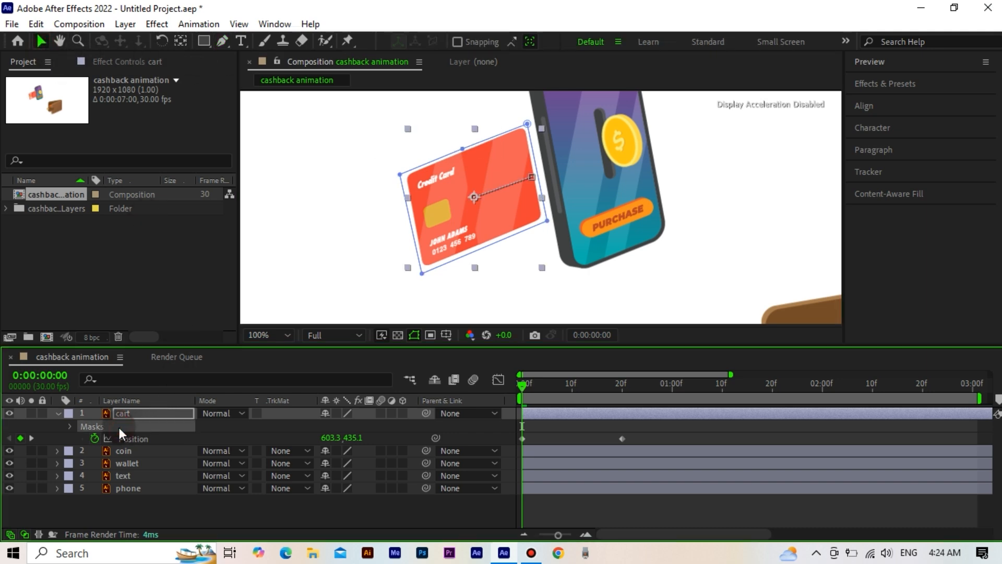
pyautogui.click(68, 426)
pyautogui.click(81, 439)
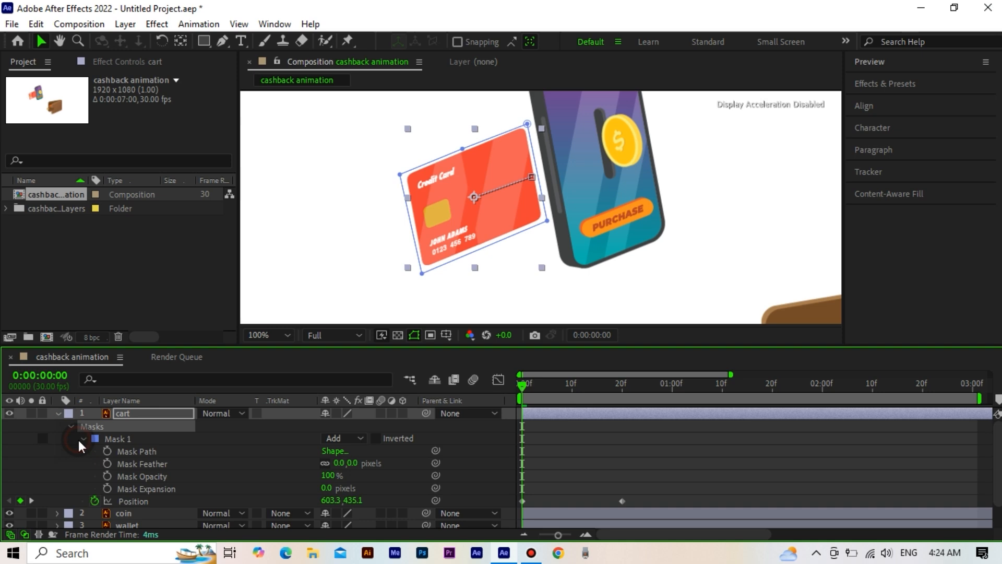
pyautogui.click(147, 452)
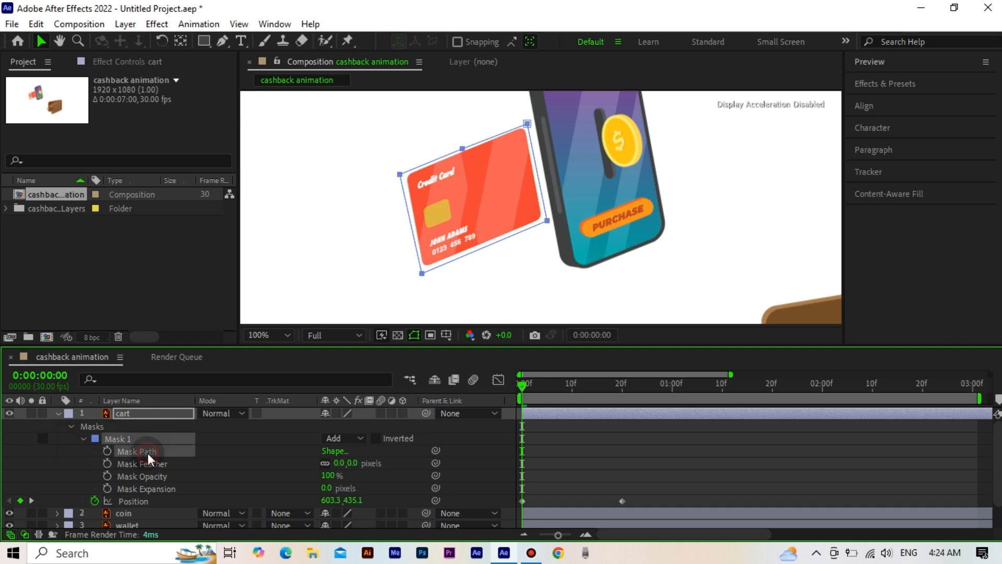
pyautogui.click(107, 452)
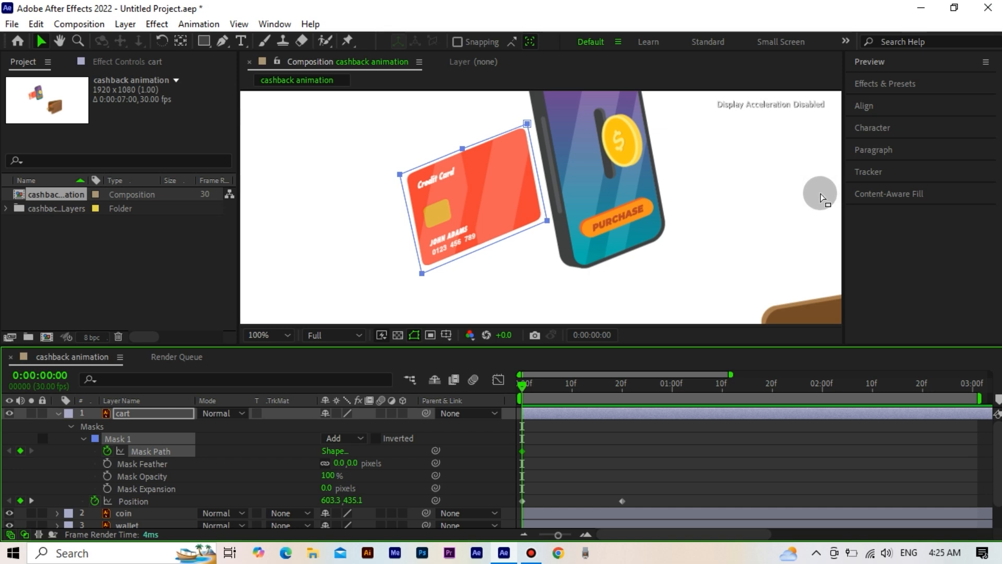
# Step: Add a Mask Path keyframe at frame 6, where the card's edge meets the phone's side
pyautogui.click(910, 63)
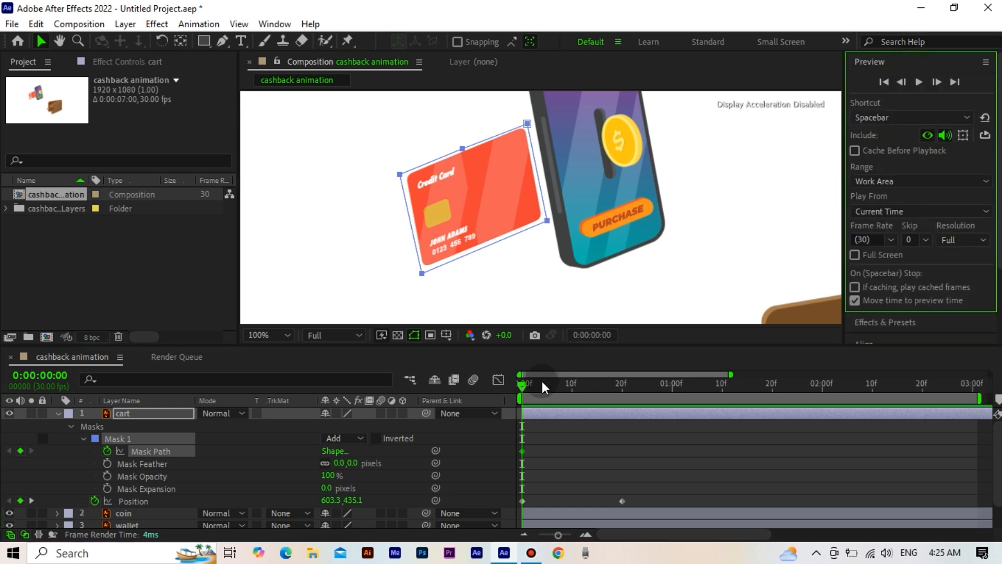
pyautogui.click(524, 385)
pyautogui.moveTo(527, 384); pyautogui.dragTo(536, 384)
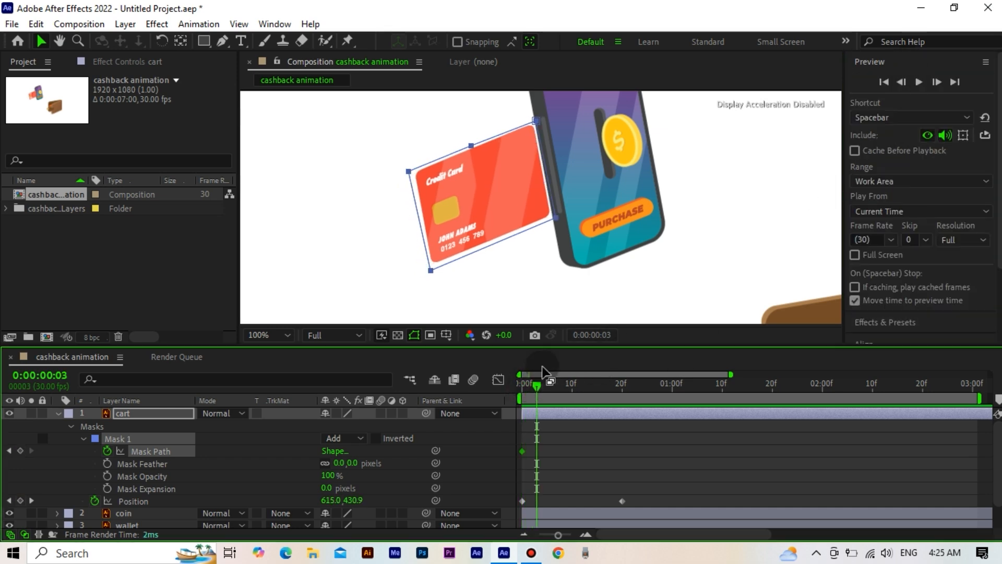
pyautogui.scroll(1, 555, 273)
pyautogui.moveTo(600, 188); pyautogui.dragTo(590, 256)
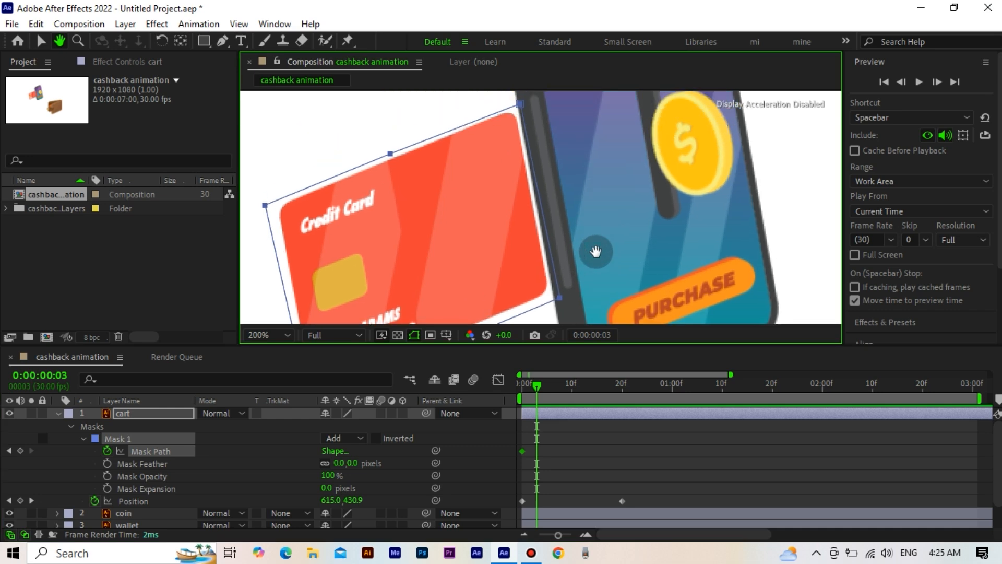
pyautogui.moveTo(537, 385); pyautogui.dragTo(552, 387)
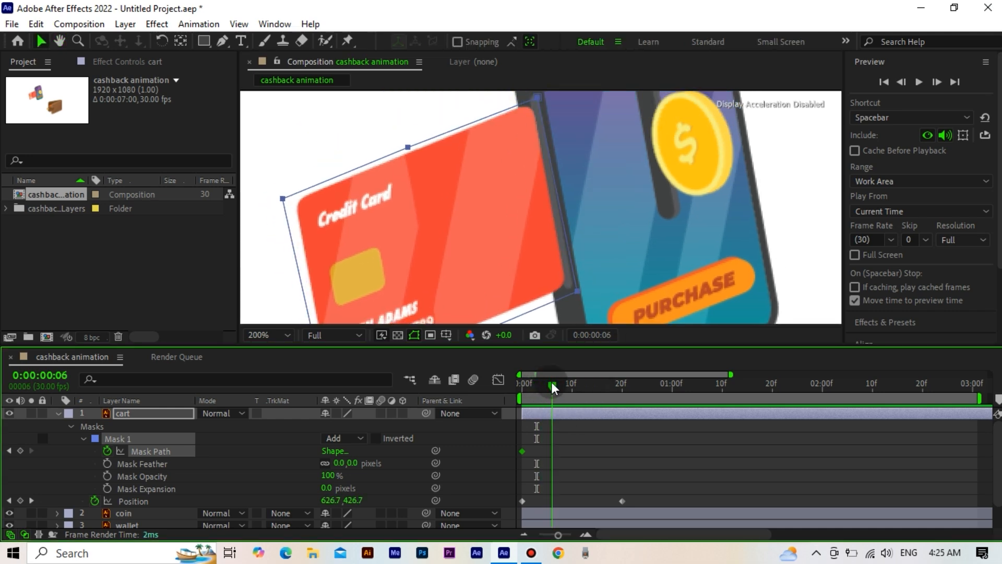
pyautogui.click(21, 451)
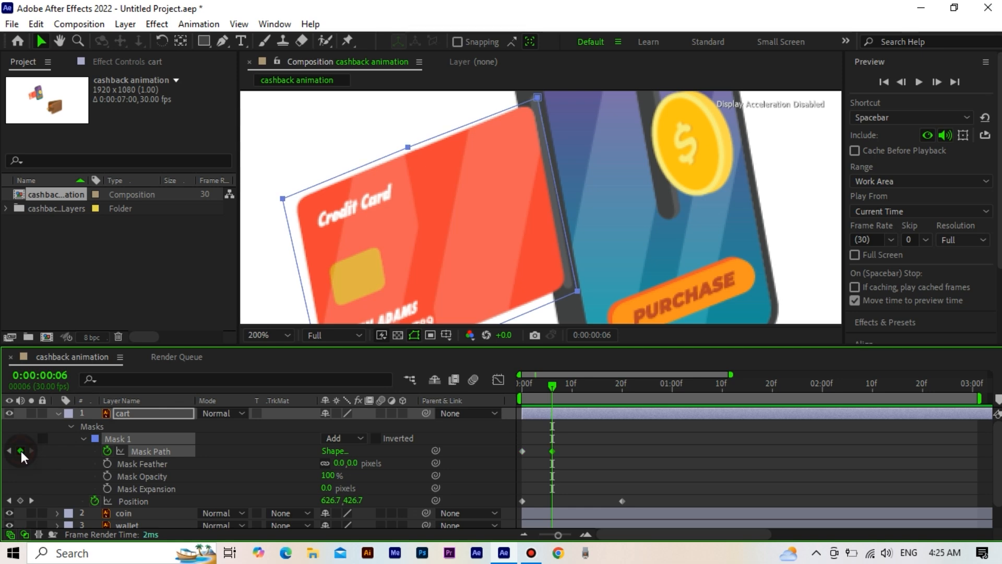
# Step: At frame 20, pull the mask's two phone-side corner points back to the phone's edge, hiding the overlapping part of the card
pyautogui.moveTo(553, 385); pyautogui.dragTo(622, 374)
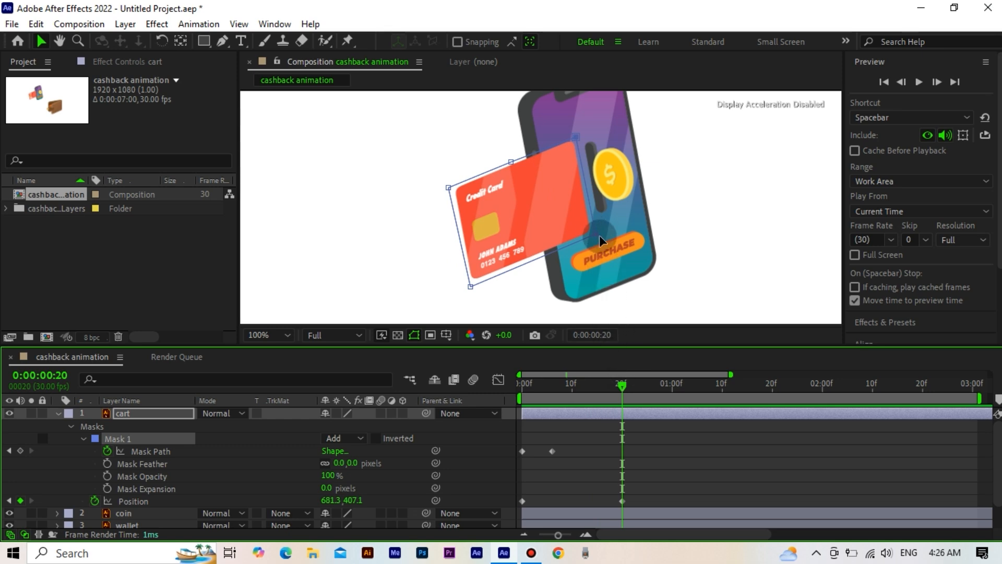
pyautogui.moveTo(575, 137); pyautogui.dragTo(533, 154)
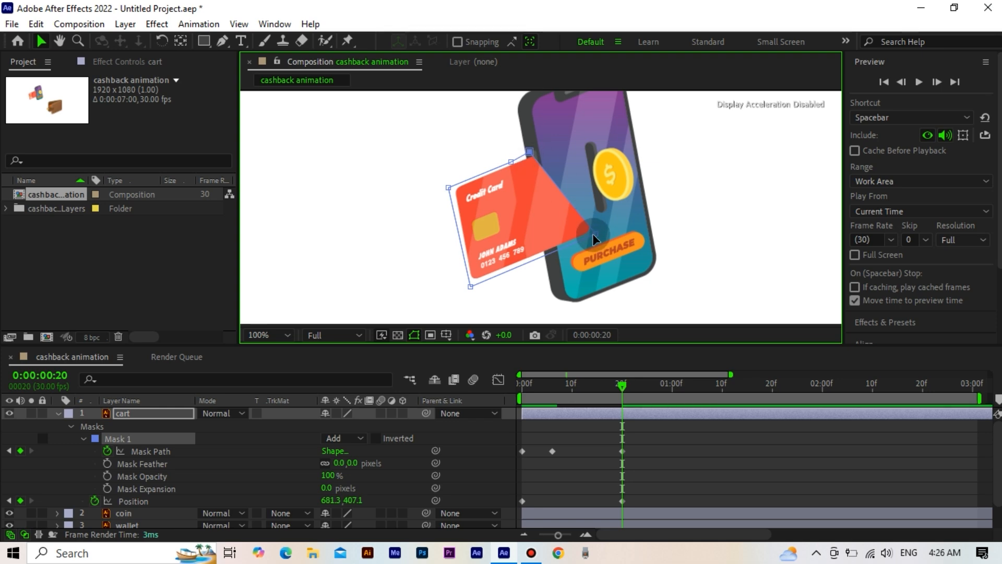
pyautogui.moveTo(595, 237); pyautogui.dragTo(554, 263)
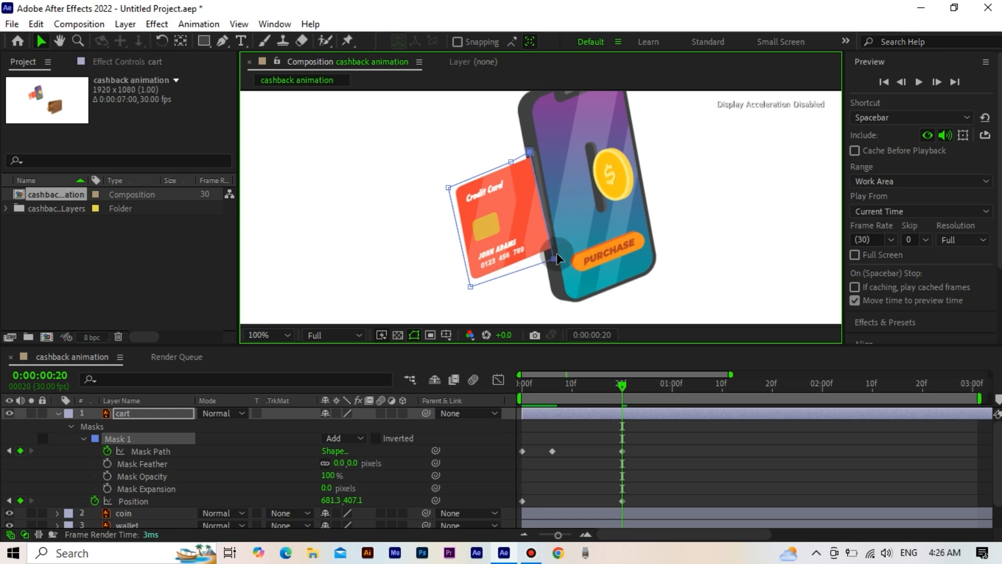
pyautogui.click(534, 152)
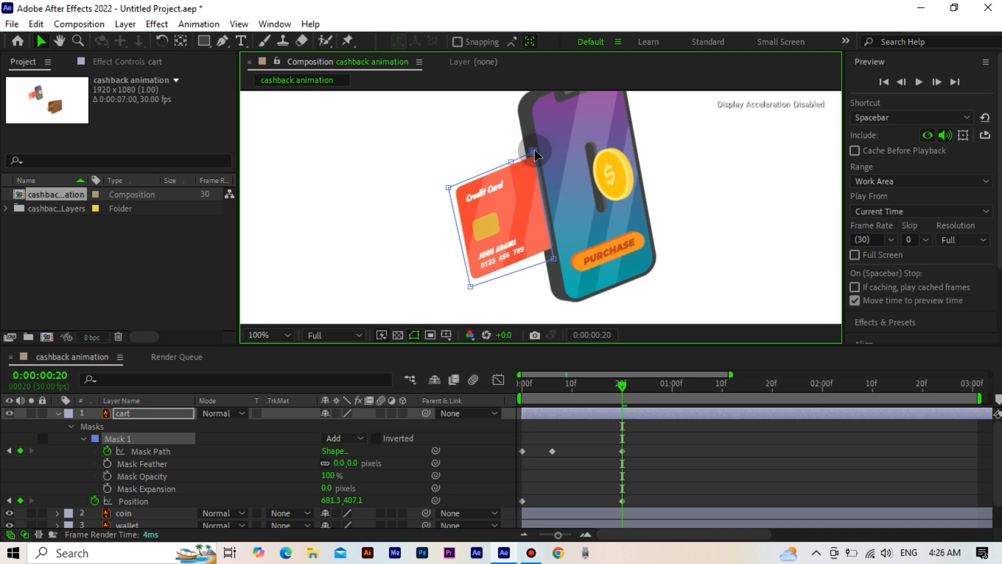
pyautogui.click(718, 262)
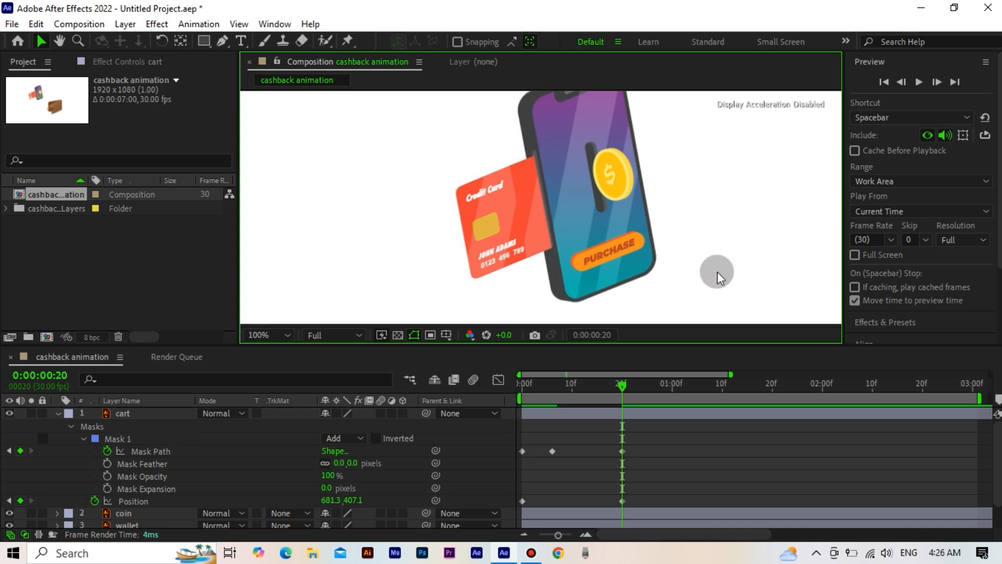
# Step: Play back the card's slide into the phone from the start of the timeline
pyautogui.moveTo(573, 385); pyautogui.dragTo(506, 404)
pyautogui.press('space')
pyautogui.press('space')
pyautogui.press('space')
pyautogui.press('space')
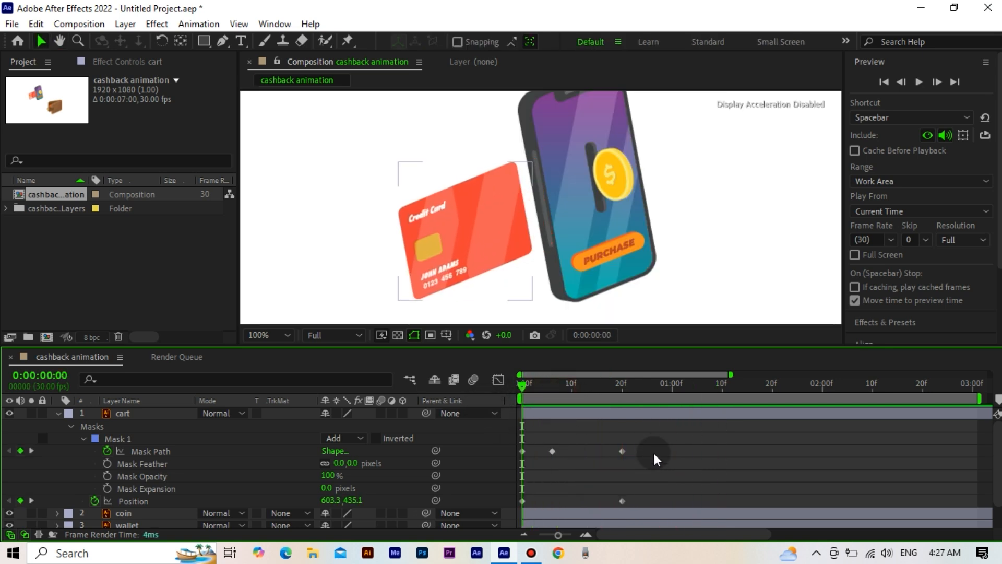
# Step: Apply Easy Ease to all Mask Path and Position keyframes of the cart layer
pyautogui.moveTo(668, 447); pyautogui.dragTo(518, 506)
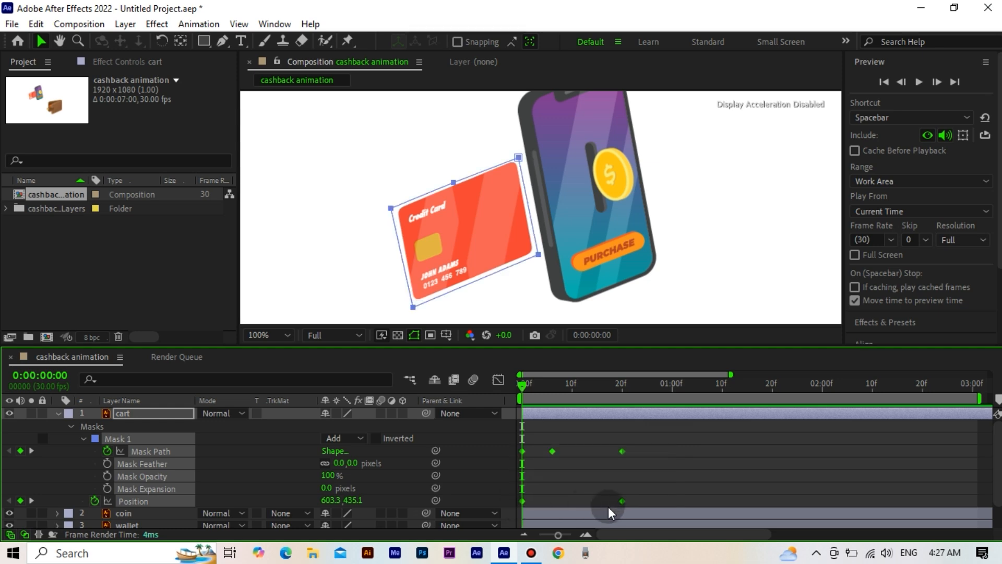
pyautogui.rightClick(624, 501)
pyautogui.moveTo(637, 490)
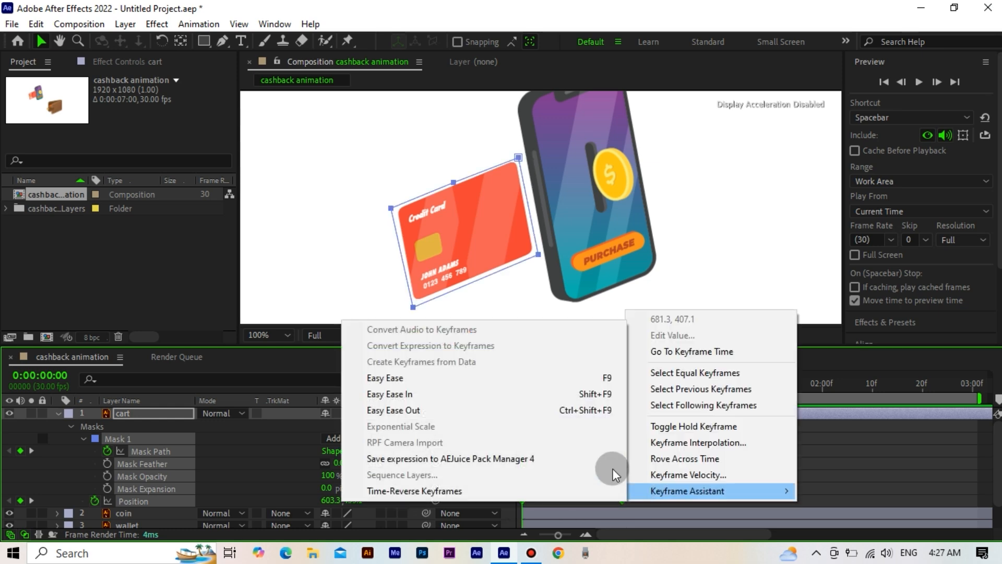
pyautogui.click(504, 380)
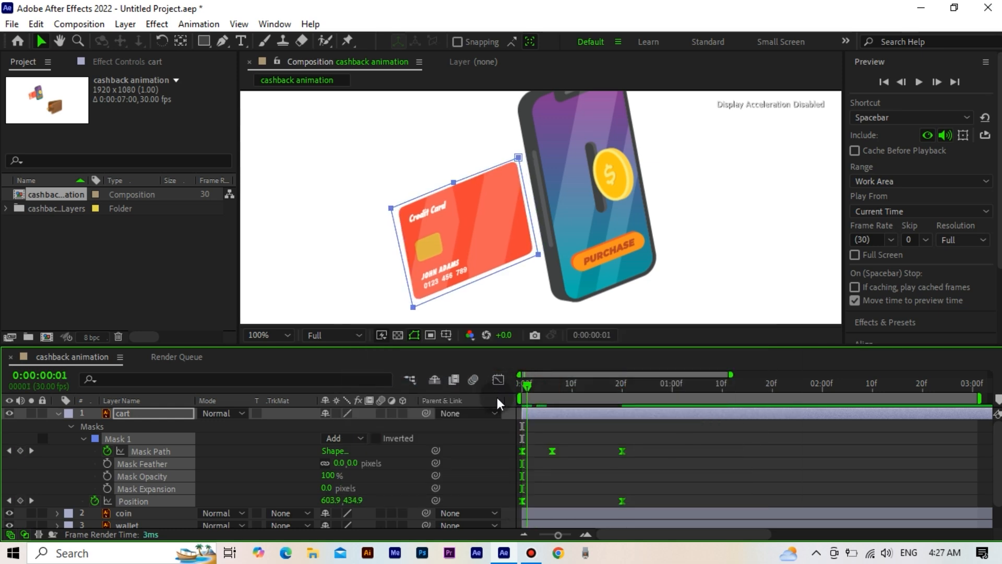
# Step: Play back the eased slide of the card into the phone from the start of the timeline
pyautogui.press('space')
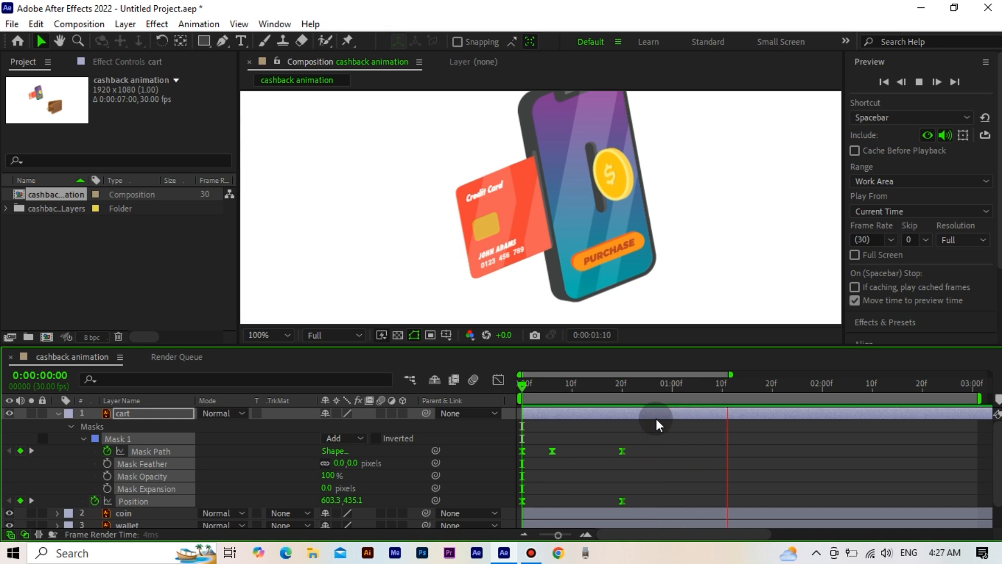
pyautogui.press('space')
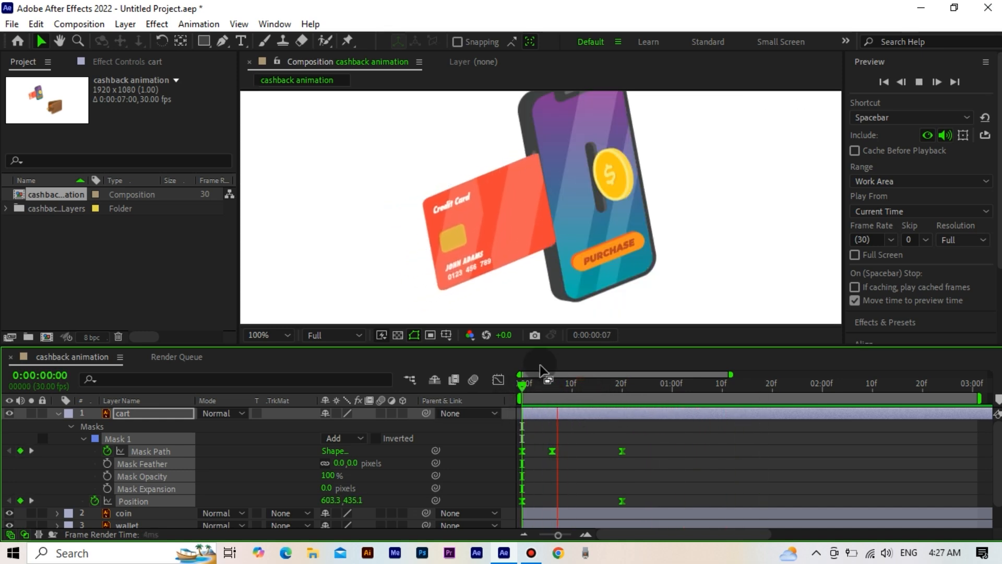
pyautogui.press('space')
# Step: Add a Position keyframe to the coin layer at frame 20, where the card's slide ends
pyautogui.scroll(-1, 663, 217)
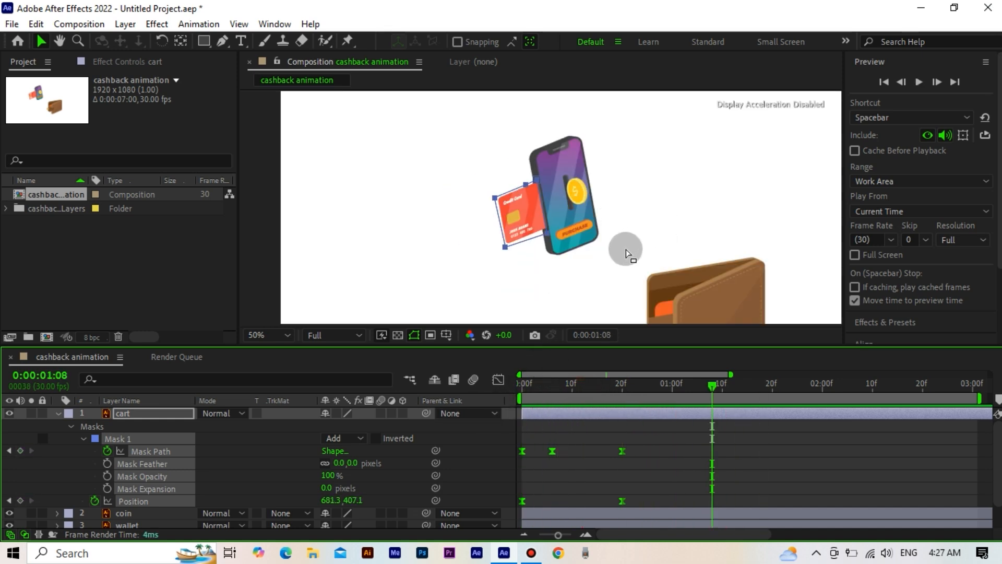
pyautogui.moveTo(607, 265); pyautogui.dragTo(573, 220)
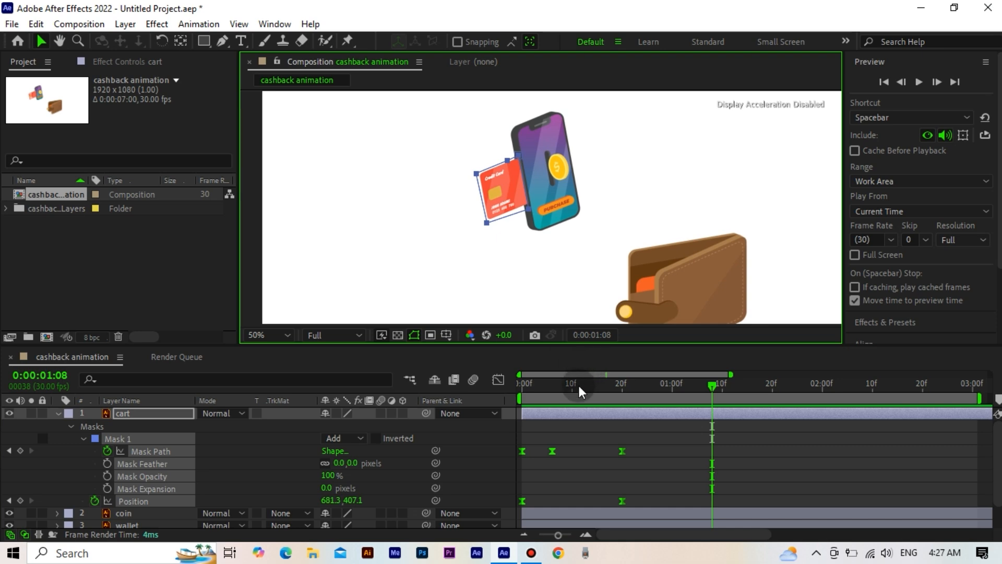
pyautogui.click(622, 393)
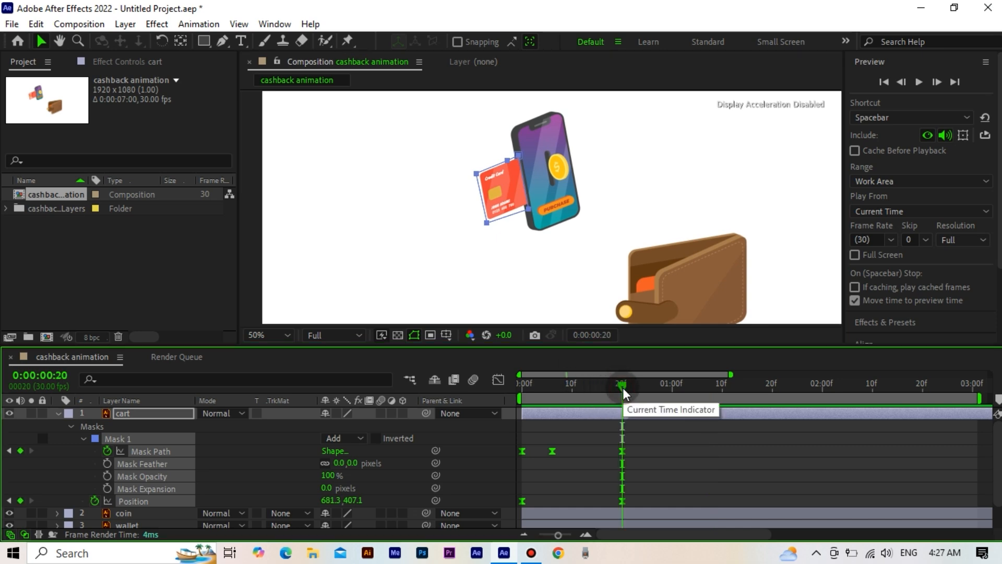
pyautogui.click(163, 411)
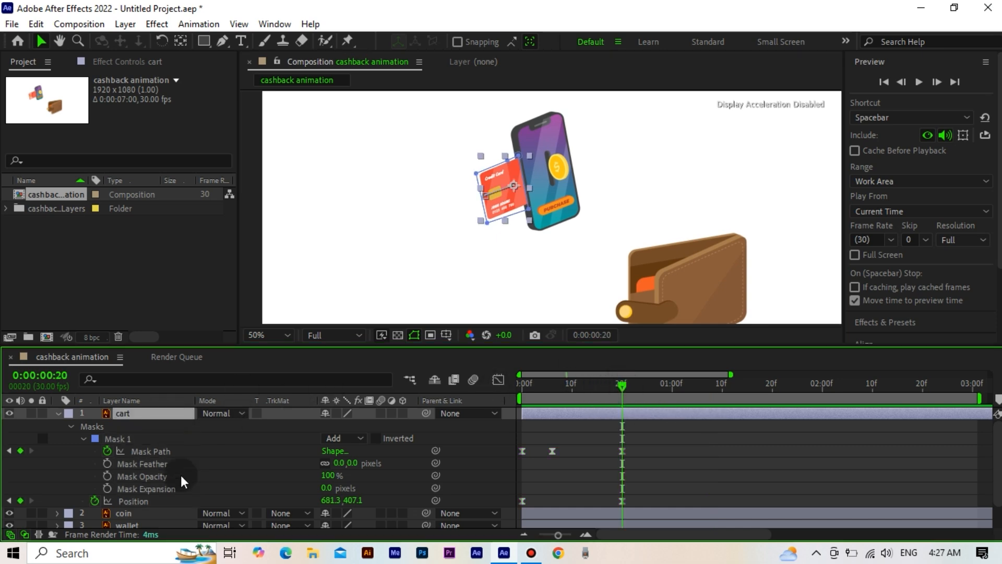
pyautogui.click(159, 513)
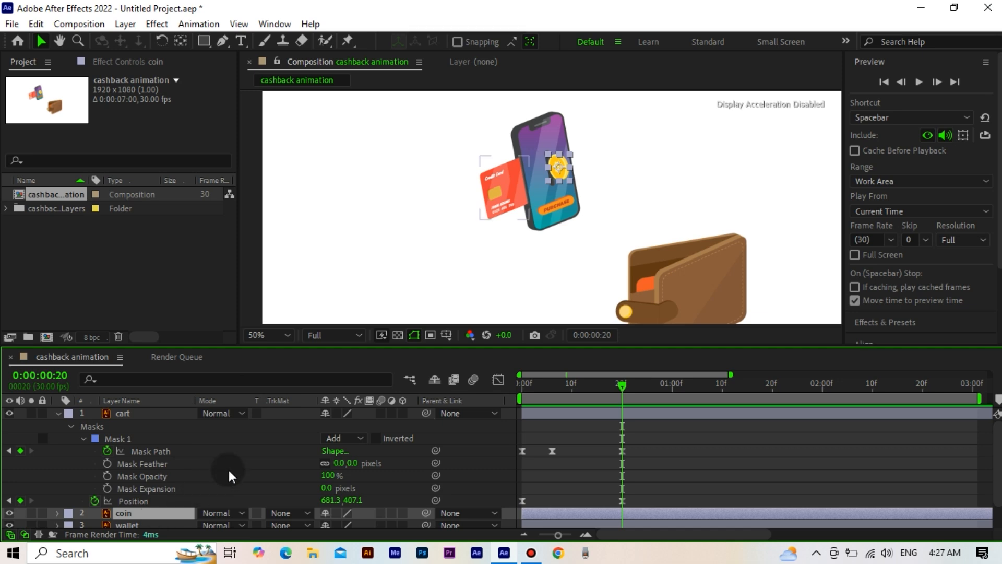
pyautogui.scroll(-1, 228, 474)
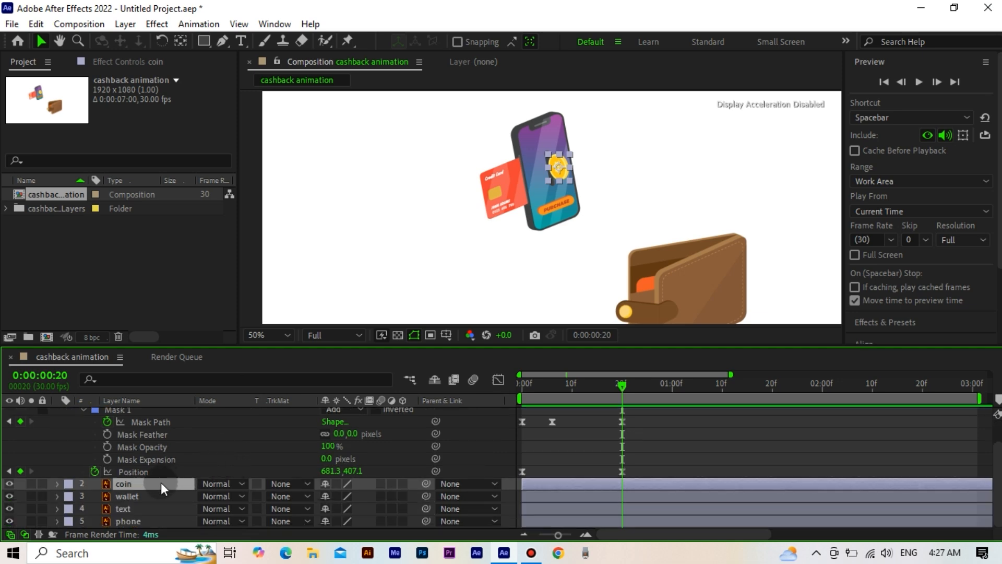
pyautogui.press('p')
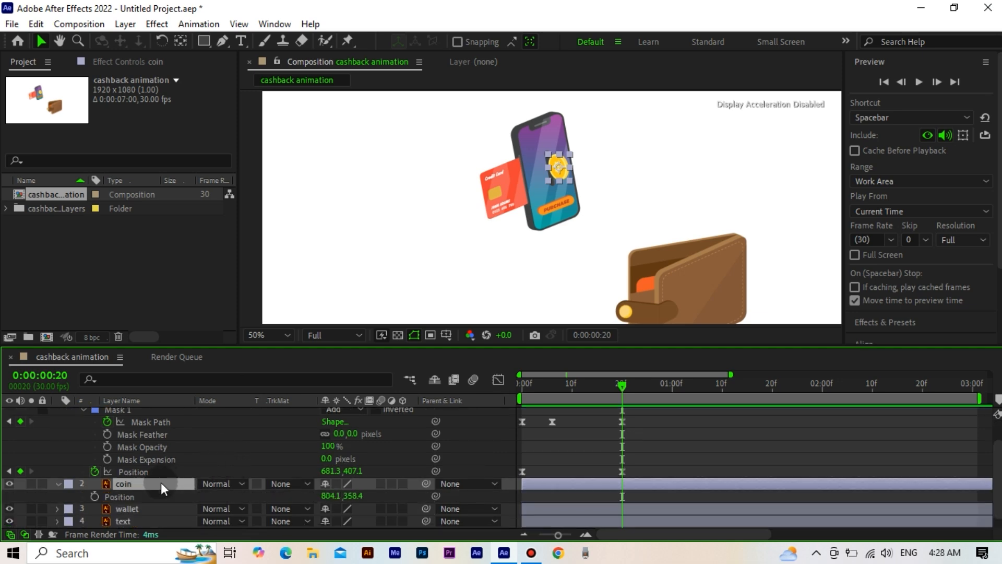
pyautogui.scroll(-1, 156, 485)
pyautogui.click(94, 484)
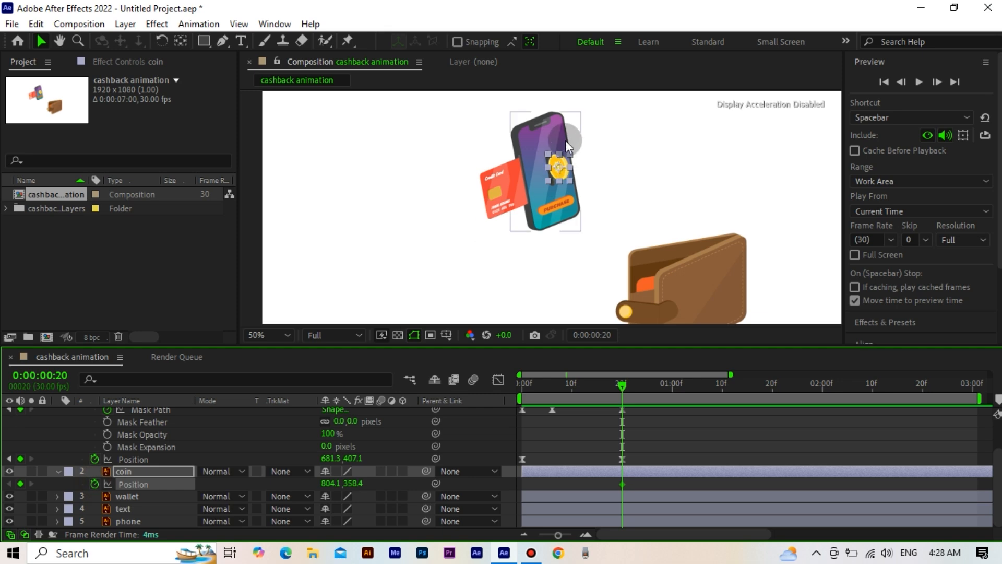
# Step: At frame 20, move the coin to the card side of the phone's slot, at about 745, 366
pyautogui.scroll(2, 562, 186)
pyautogui.press('h')
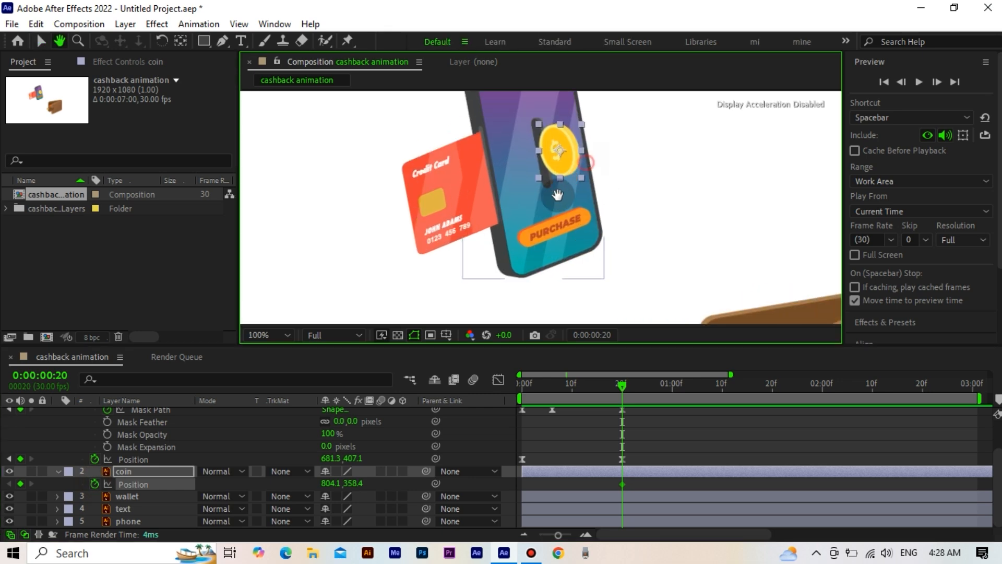
pyautogui.moveTo(557, 195); pyautogui.dragTo(538, 222)
pyautogui.press('v')
pyautogui.moveTo(522, 181); pyautogui.dragTo(499, 184)
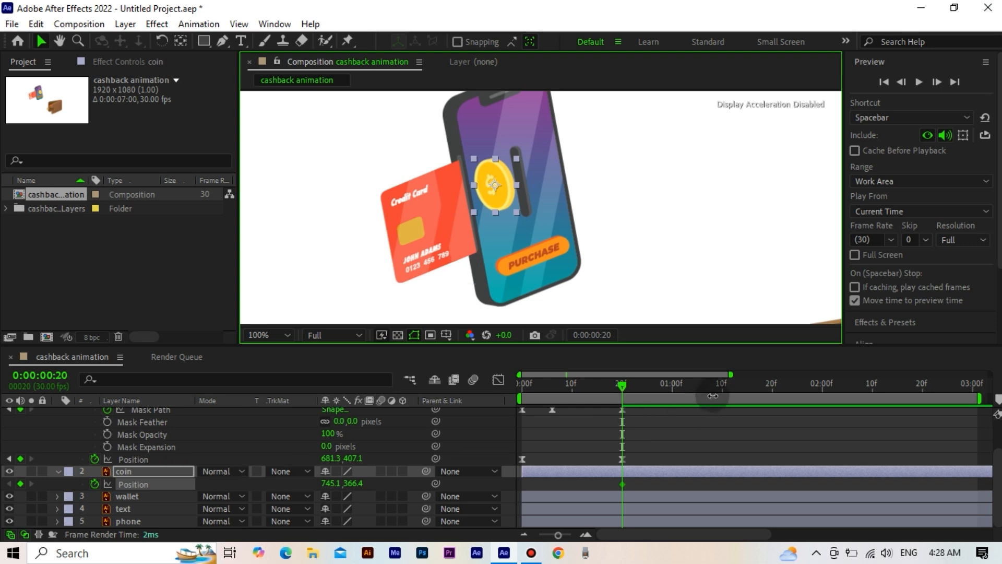
# Step: At 0:00:01:15, move the coin onto the wallet at about 1193, 688 and curve its motion path into a smooth arc
pyautogui.click(743, 382)
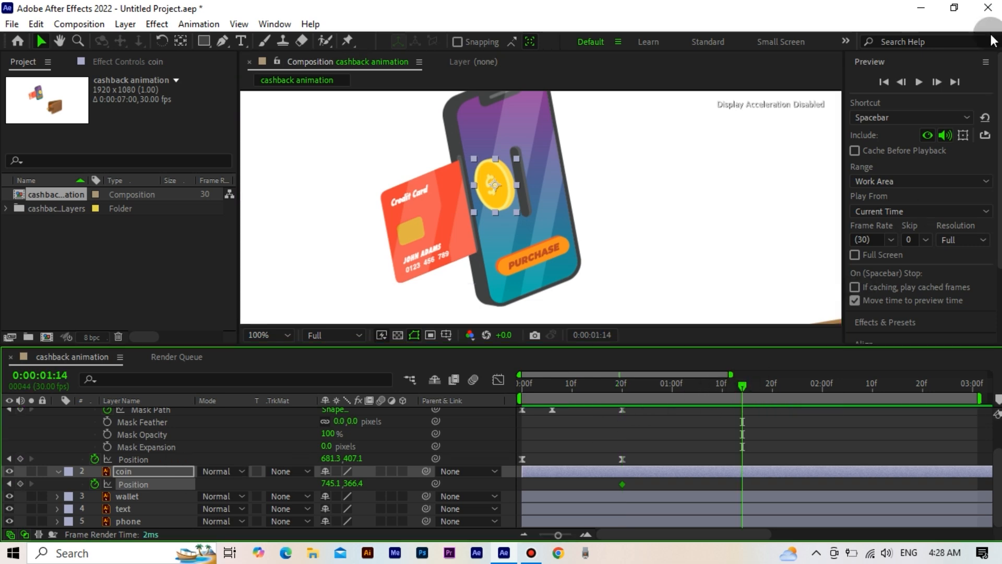
pyautogui.click(937, 81)
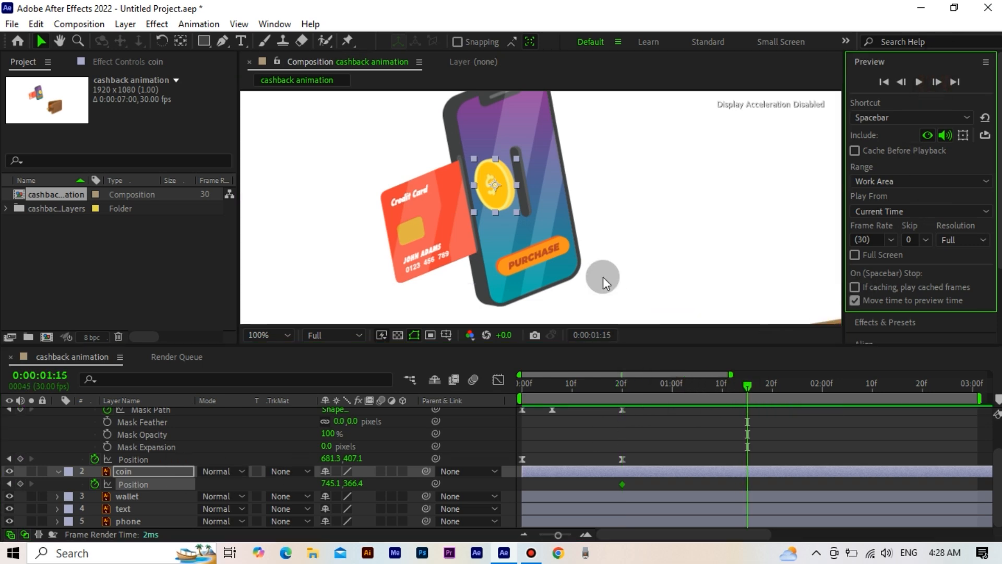
pyautogui.scroll(-1, 613, 259)
pyautogui.scroll(-1, 609, 253)
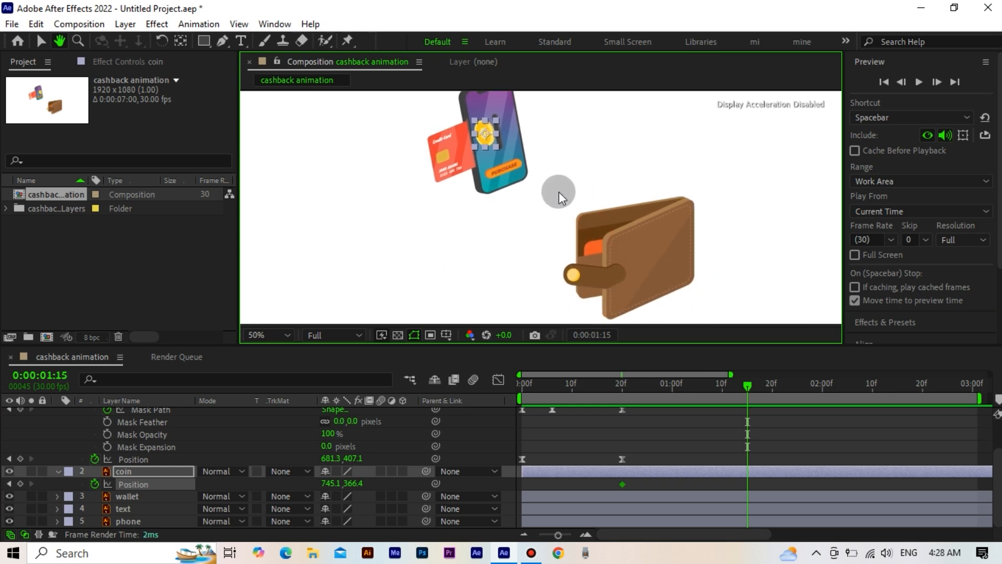
pyautogui.moveTo(484, 135); pyautogui.dragTo(645, 167)
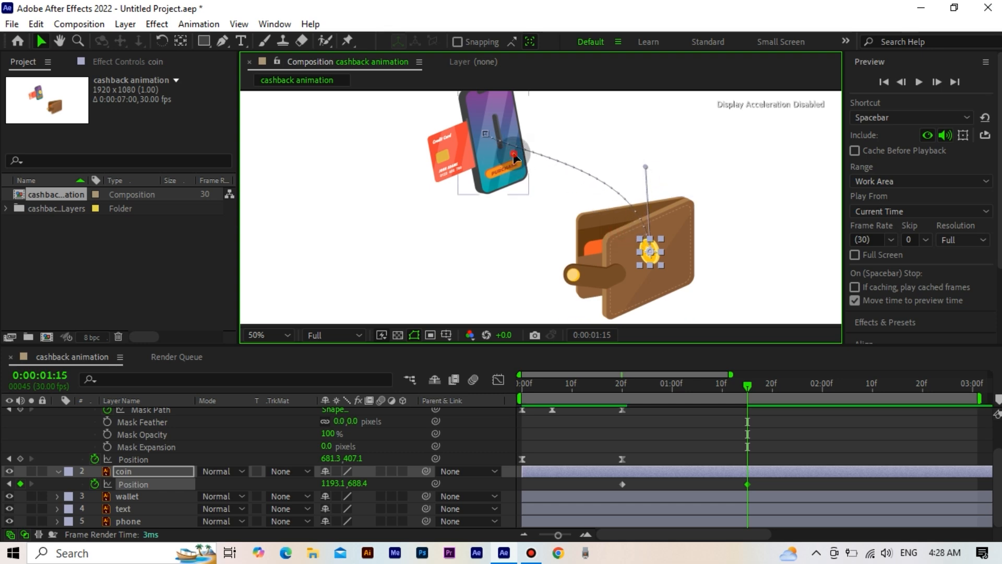
pyautogui.moveTo(513, 152); pyautogui.dragTo(562, 108)
pyautogui.moveTo(645, 167); pyautogui.dragTo(655, 161)
# Step: Apply Easy Ease to both Position keyframes of the coin layer and play back its flight to the wallet
pyautogui.click(760, 483)
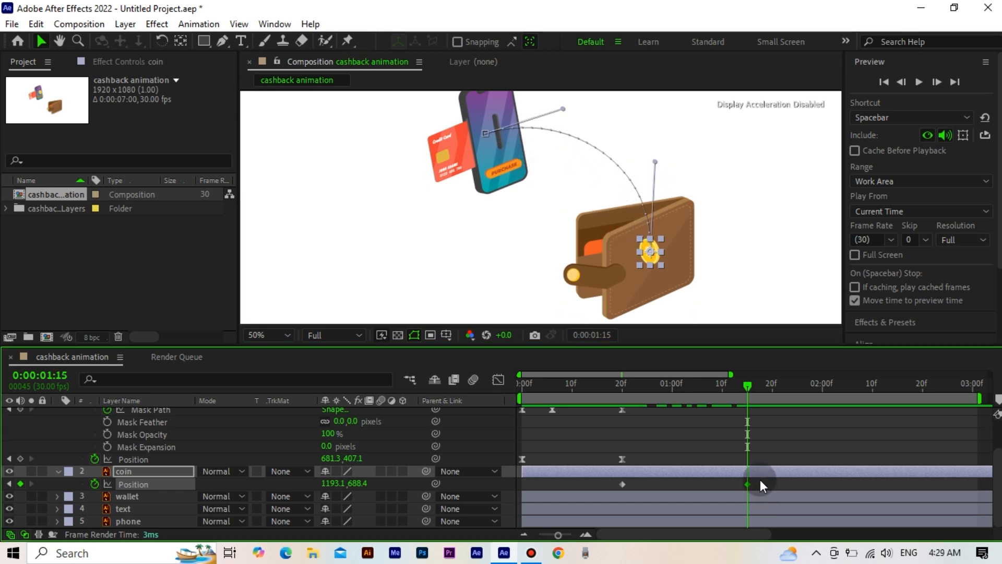
pyautogui.rightClick(621, 485)
pyautogui.click(497, 362)
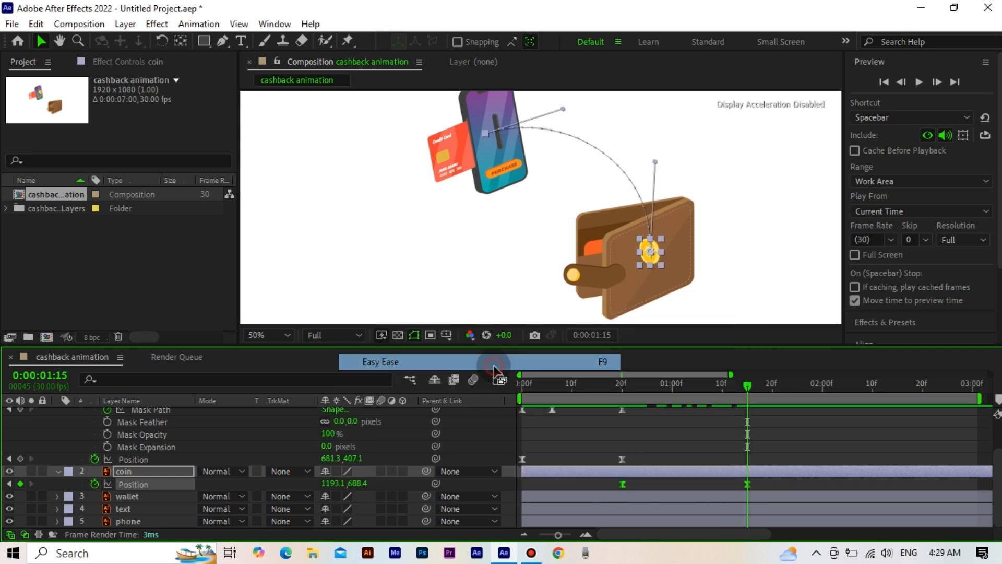
pyautogui.click(552, 387)
pyautogui.press('space')
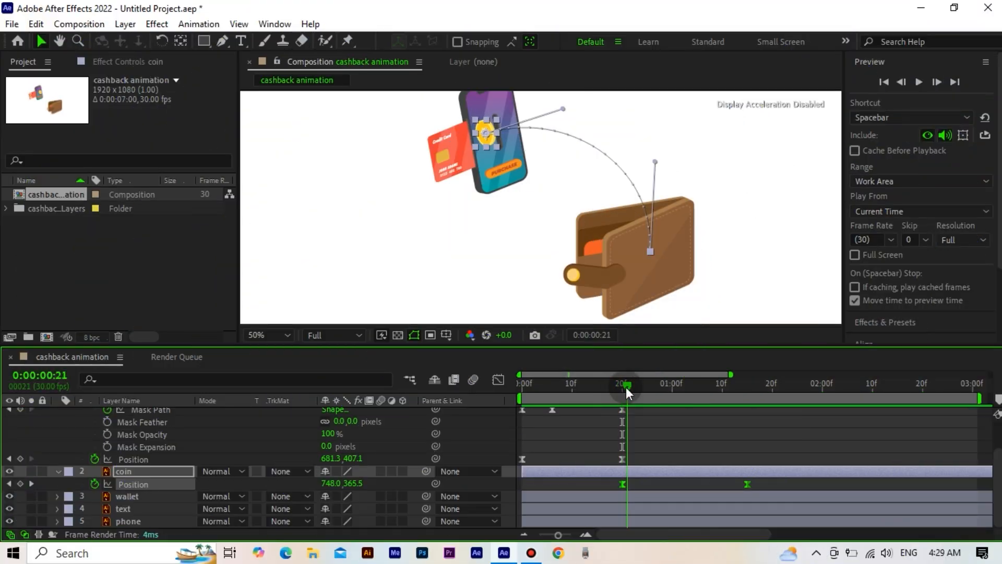
# Step: At frame 20, draw a closed four-point Pen tool mask on the coin layer around the phone's dark slot
pyautogui.moveTo(625, 387); pyautogui.dragTo(621, 393)
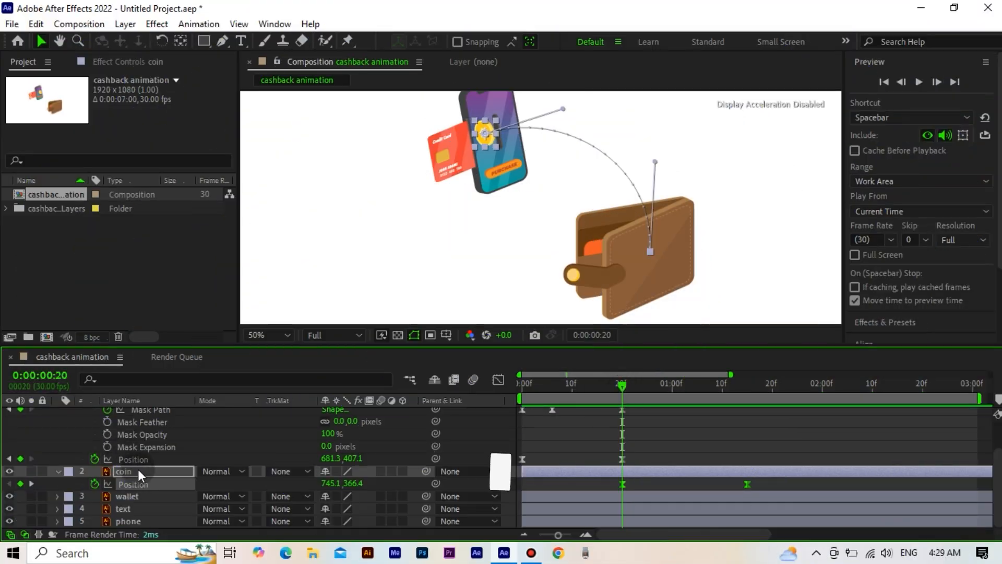
pyautogui.scroll(2, 484, 247)
pyautogui.moveTo(459, 155); pyautogui.dragTo(481, 280)
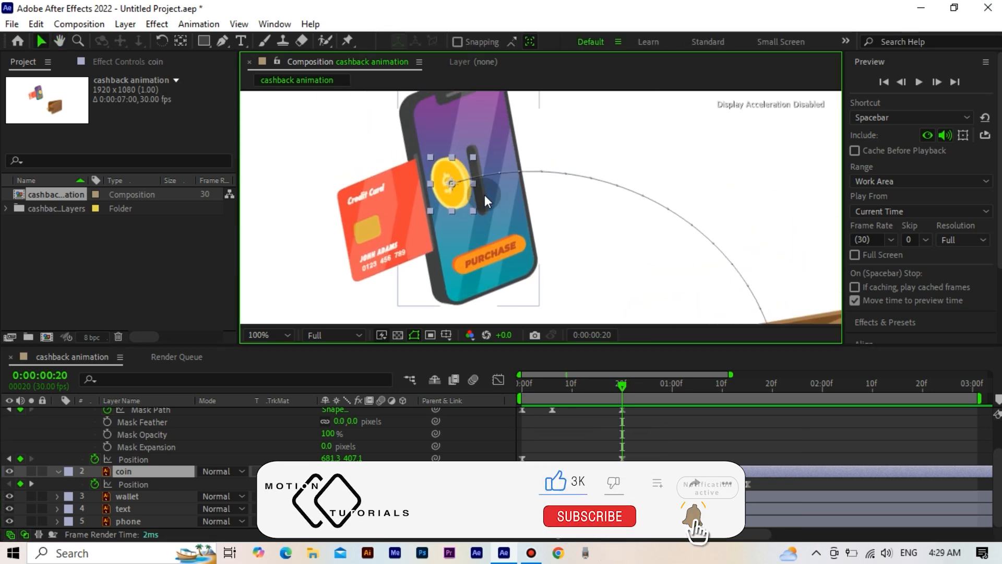
pyautogui.click(222, 41)
pyautogui.press('.')
pyautogui.moveTo(486, 191); pyautogui.dragTo(531, 243)
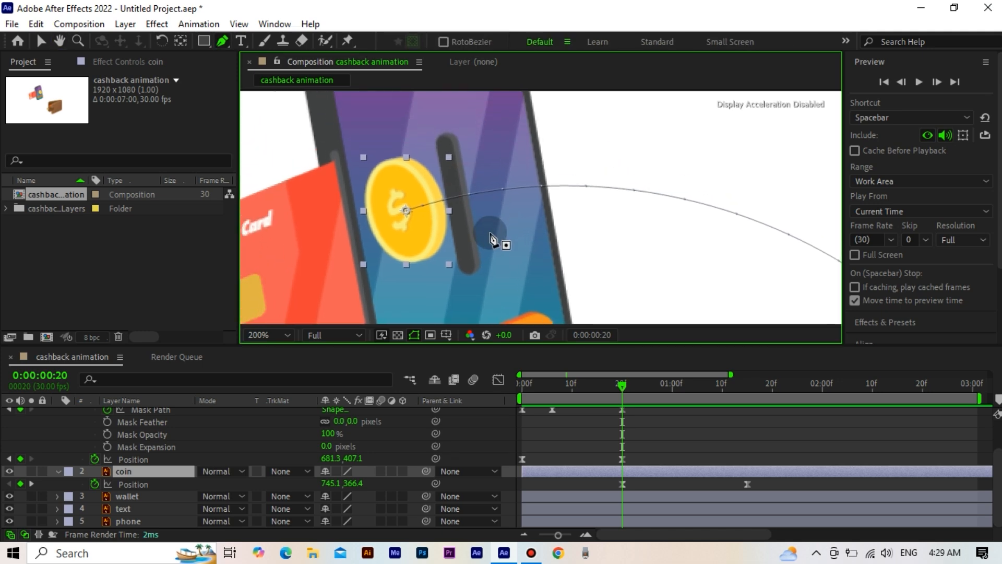
pyautogui.click(437, 147)
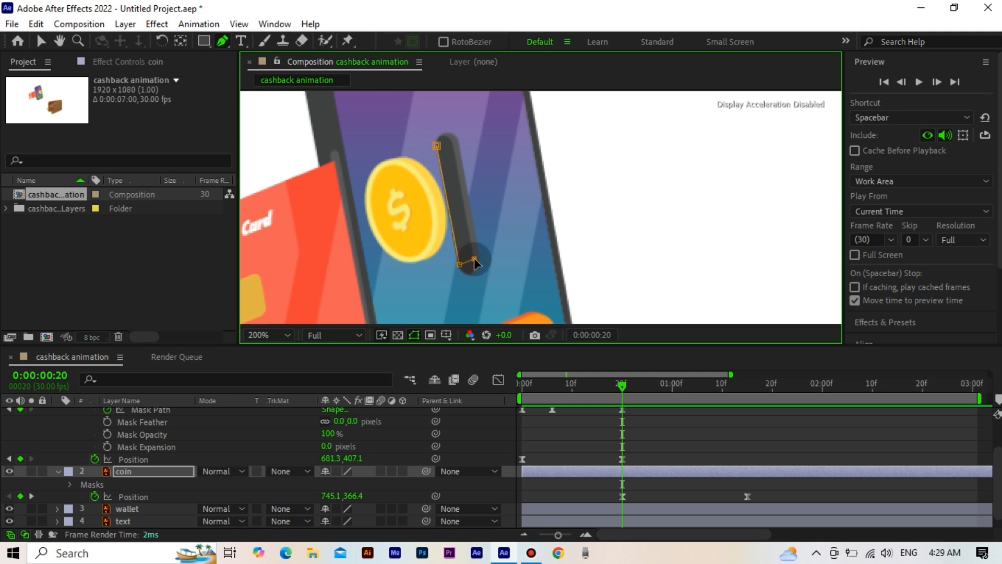
pyautogui.click(454, 145)
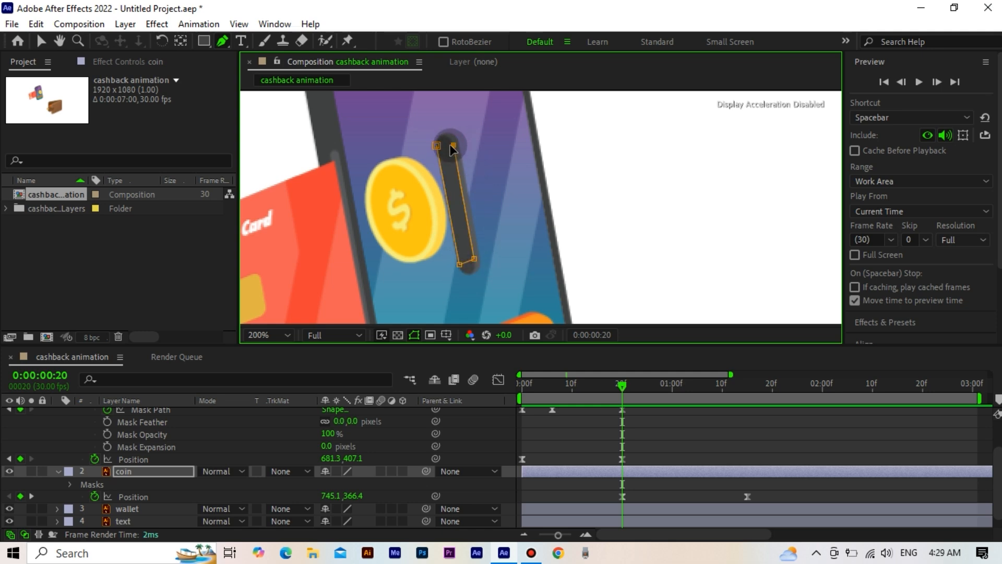
pyautogui.click(437, 146)
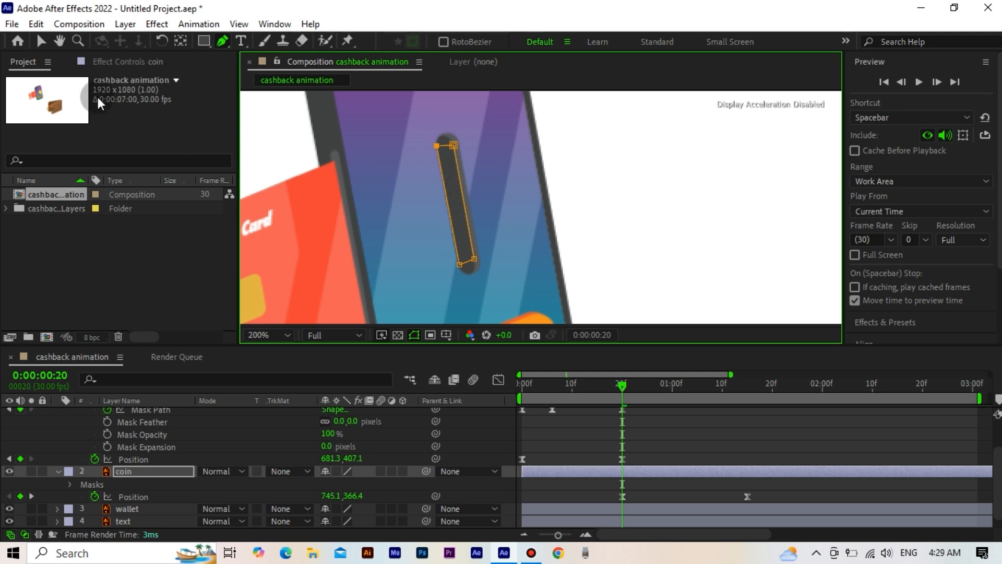
# Step: Add a Mask Path keyframe to the coin layer's Mask 1 at frame 20
pyautogui.click(40, 40)
pyautogui.click(72, 485)
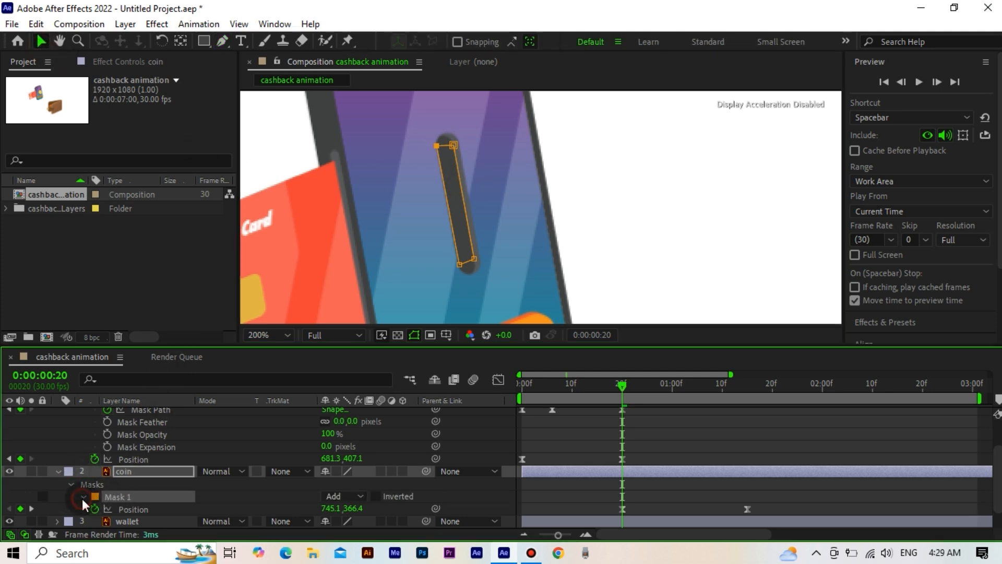
pyautogui.click(82, 496)
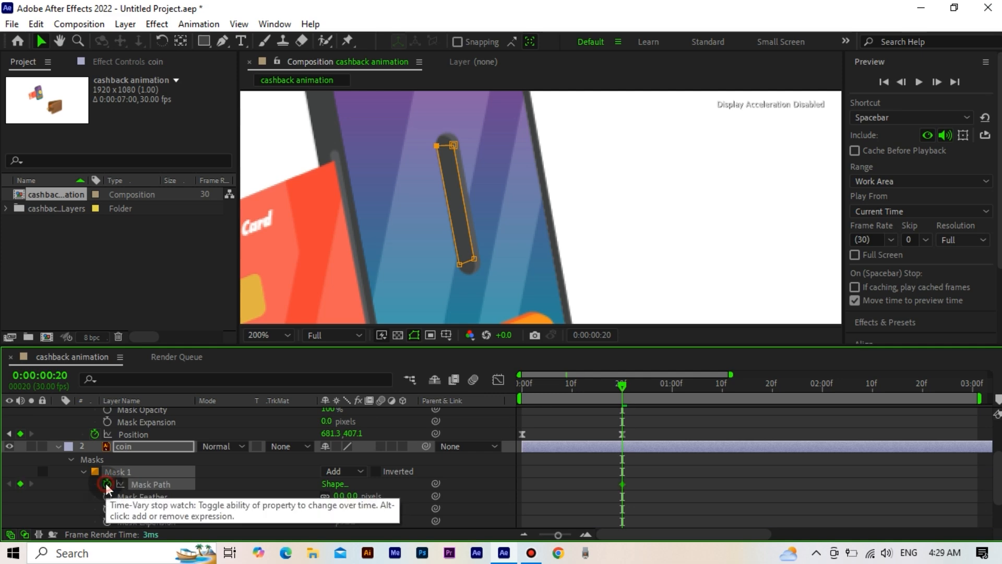
pyautogui.click(107, 485)
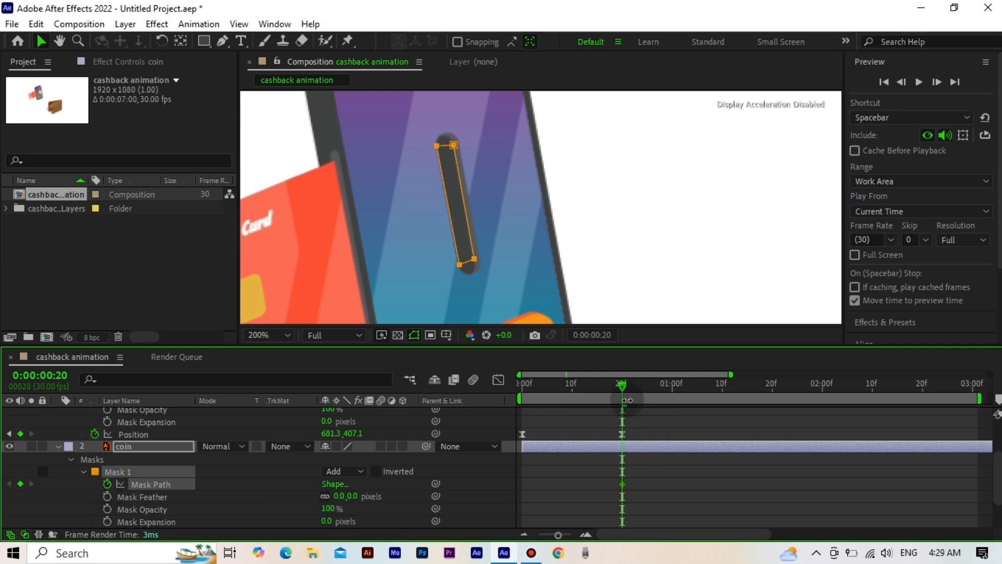
# Step: At frame 21, pull the coin mask's two card-side corner points back to the slot's card-side edge
pyautogui.click(935, 81)
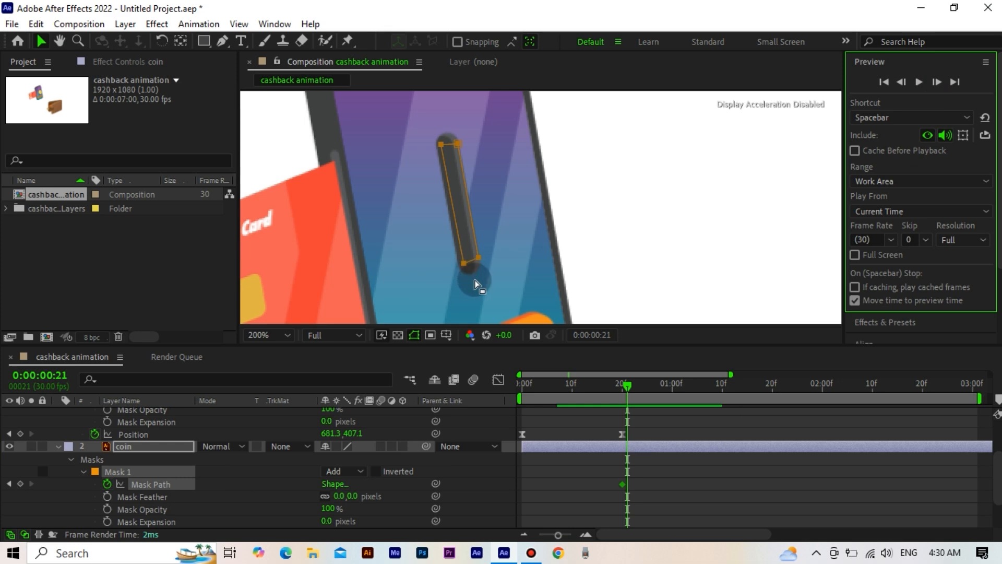
pyautogui.click(457, 269)
pyautogui.moveTo(450, 249)
pyautogui.mouseDown()
pyautogui.moveTo(469, 270)
pyautogui.moveTo(456, 265)
pyautogui.mouseUp()
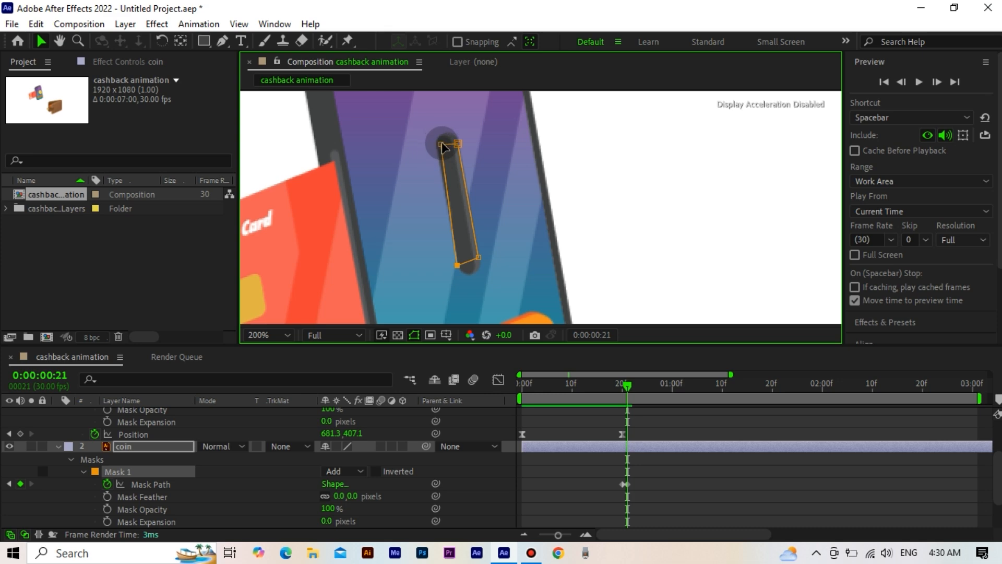
pyautogui.moveTo(442, 148); pyautogui.dragTo(437, 149)
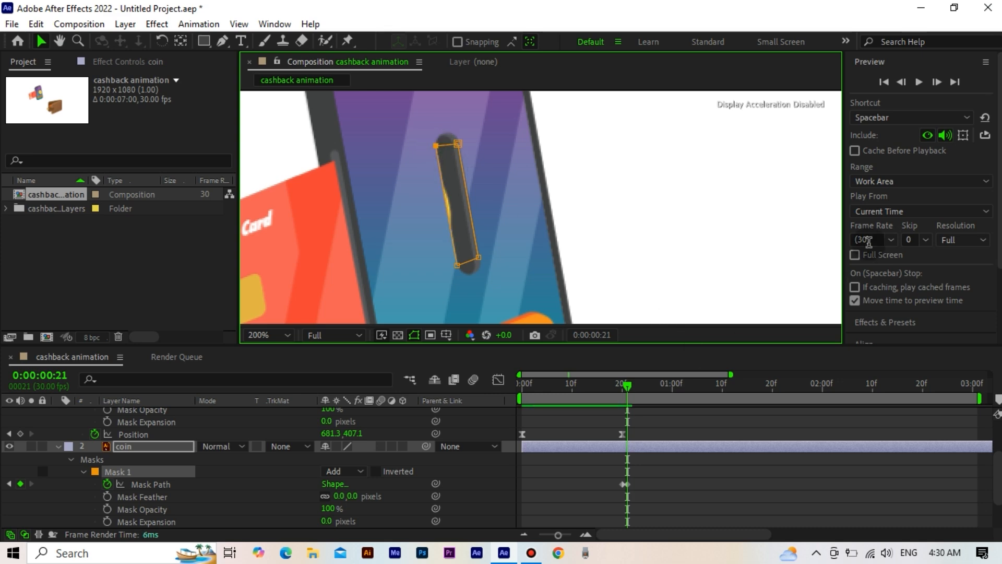
# Step: At frame 22, realign the coin mask's two card-side corner points with the slot's card-side edge
pyautogui.click(937, 82)
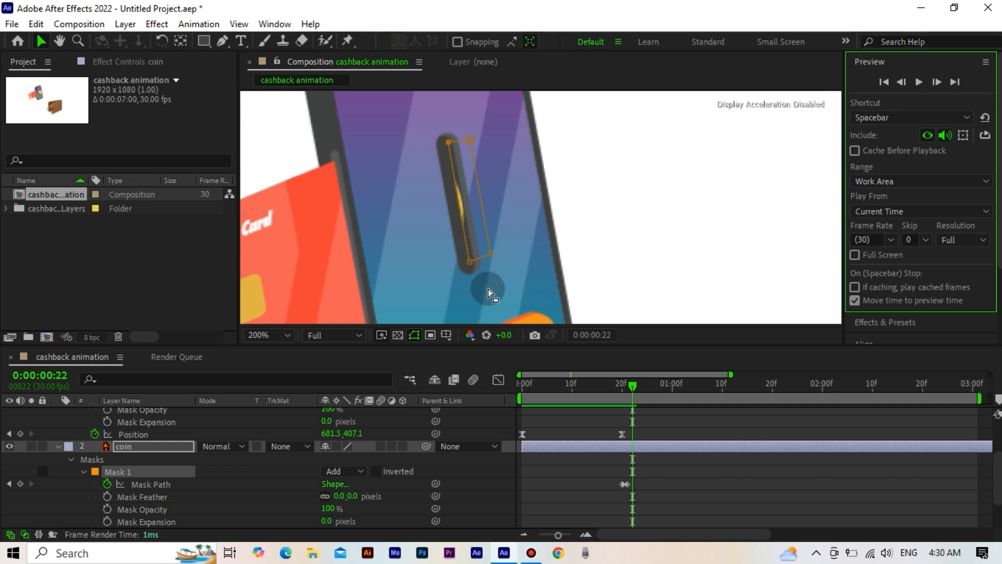
pyautogui.moveTo(466, 259); pyautogui.dragTo(458, 264)
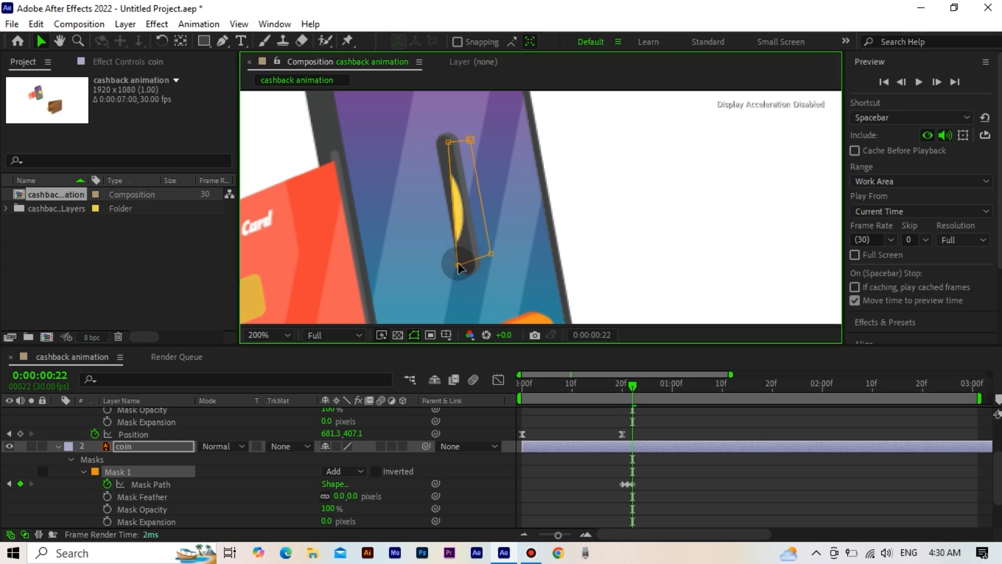
pyautogui.moveTo(451, 143); pyautogui.dragTo(439, 144)
# Step: At frames 23 and 24, pull the coin mask's card-side corner points back to the slot's edge, revealing the coin's emerging part
pyautogui.click(937, 82)
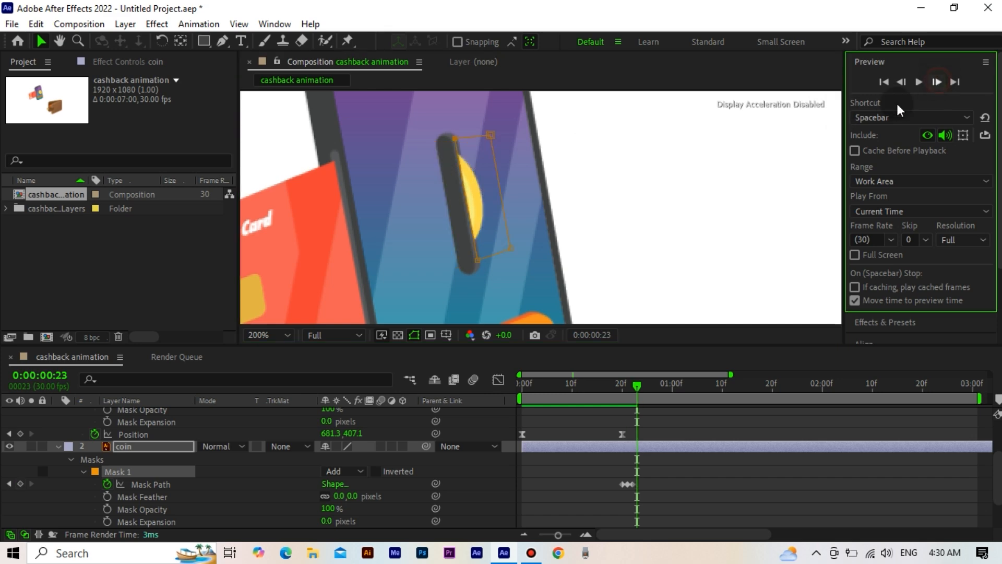
pyautogui.moveTo(460, 264); pyautogui.dragTo(456, 266)
pyautogui.moveTo(455, 138); pyautogui.dragTo(436, 142)
pyautogui.click(937, 82)
pyautogui.moveTo(484, 256); pyautogui.dragTo(457, 261)
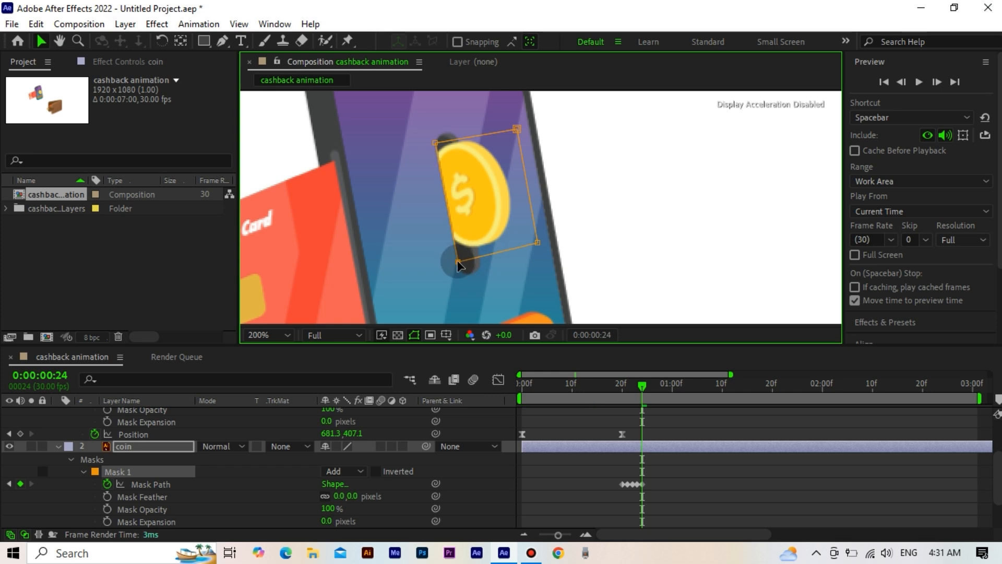
# Step: At frame 25, pull the coin mask's two card-side corner points back to the slot's card-side edge
pyautogui.click(936, 82)
pyautogui.moveTo(469, 138); pyautogui.dragTo(437, 142)
pyautogui.moveTo(491, 256); pyautogui.dragTo(453, 266)
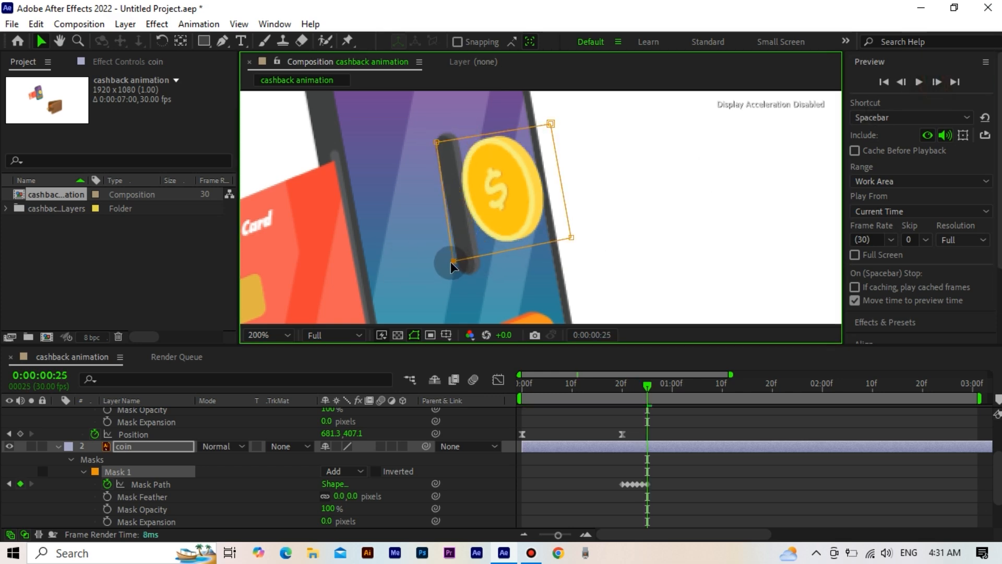
# Step: Play the animation from the first frame to check the card's slide and the coin's exit from the slot
pyautogui.moveTo(647, 393); pyautogui.dragTo(517, 402)
pyautogui.scroll(-2, 590, 285)
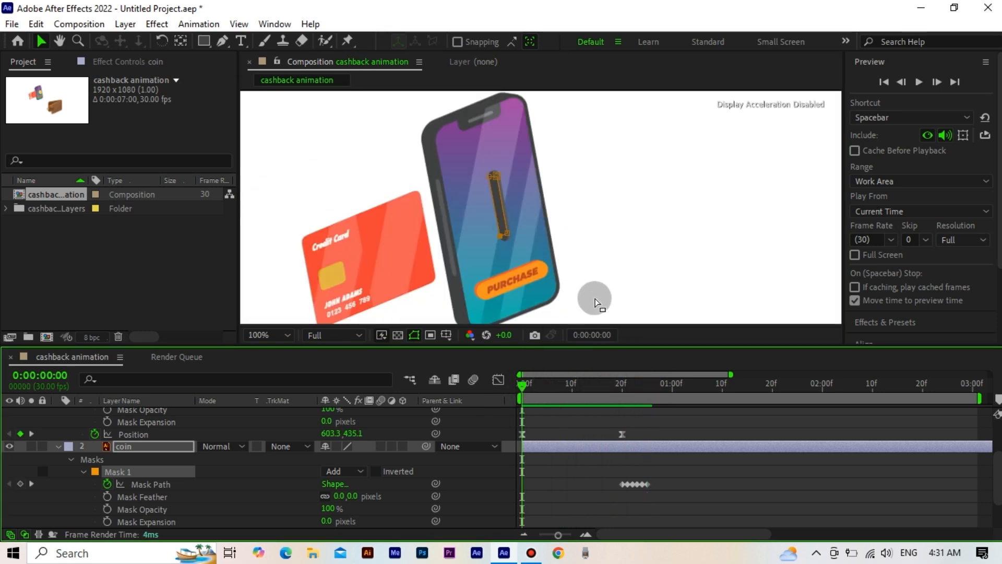
pyautogui.moveTo(595, 298); pyautogui.dragTo(586, 261)
pyautogui.press('space')
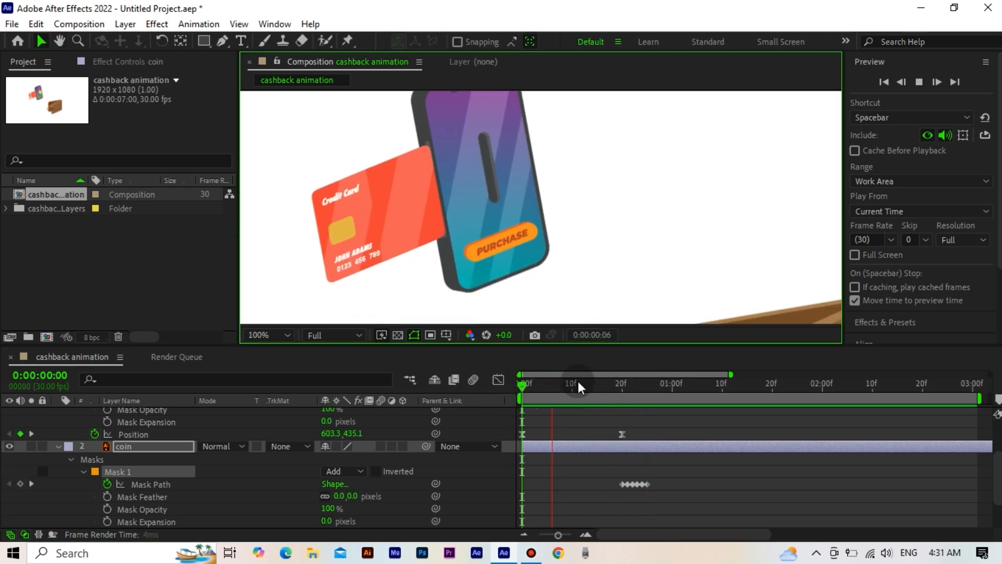
# Step: Add Scale and Rotation keyframes to the coin layer at frame 26
pyautogui.moveTo(588, 392); pyautogui.dragTo(652, 401)
pyautogui.click(707, 441)
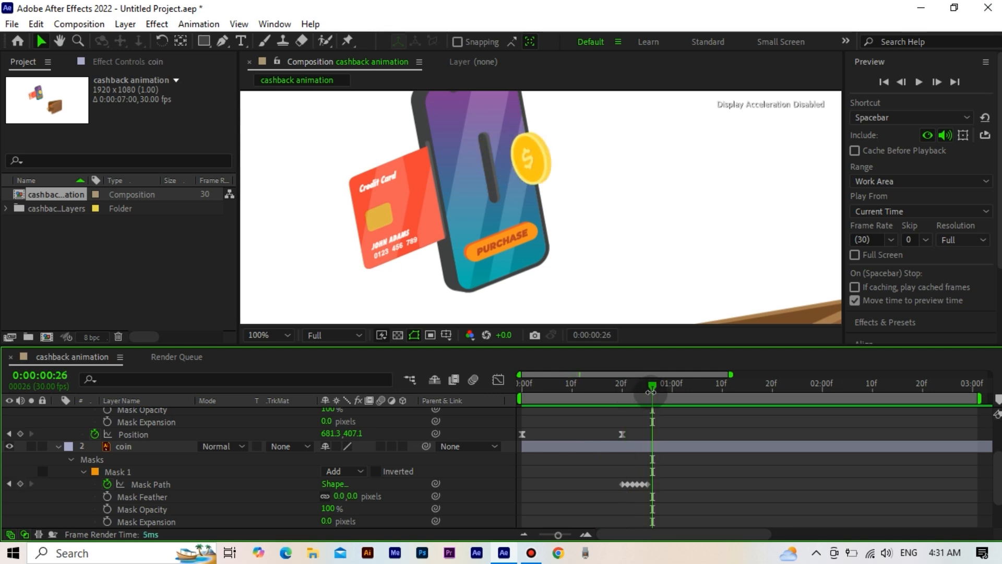
pyautogui.click(641, 195)
pyautogui.press(',')
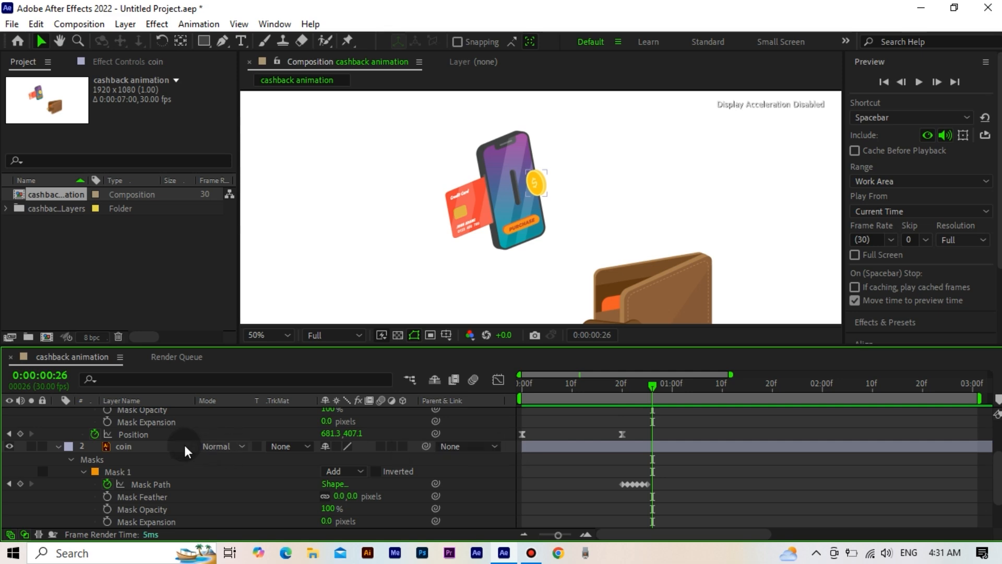
pyautogui.click(145, 446)
pyautogui.click(146, 448)
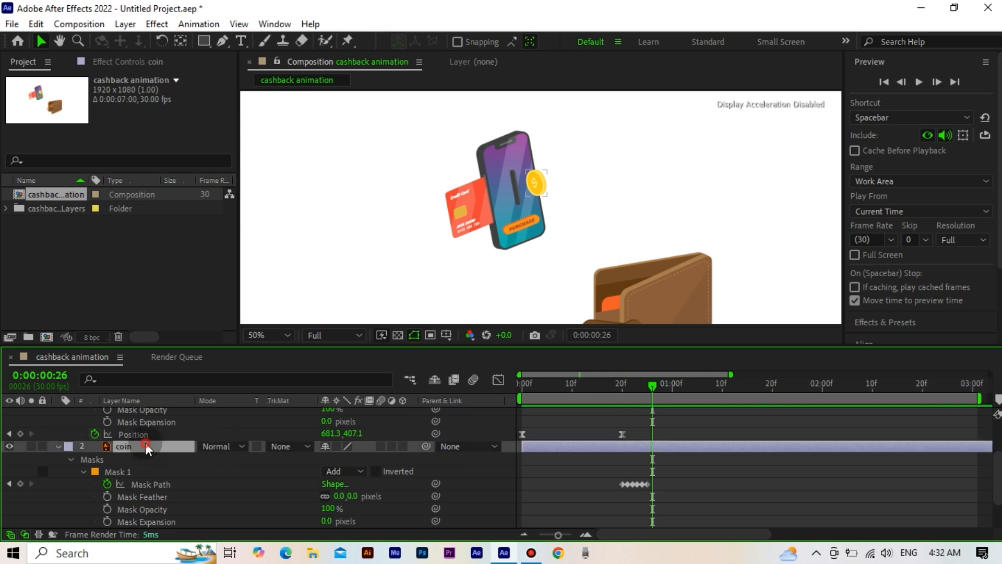
pyautogui.scroll(-1, 146, 442)
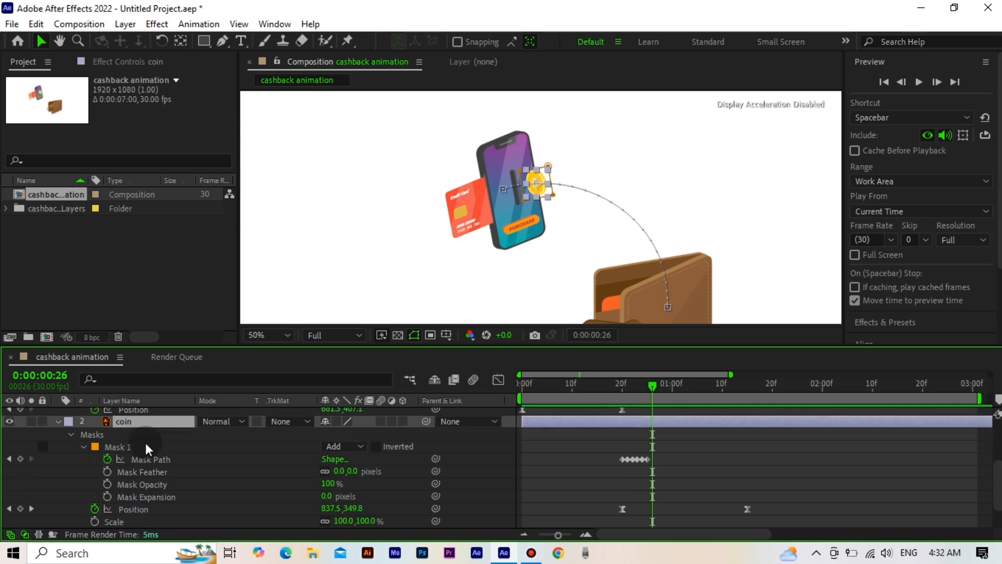
pyautogui.scroll(-1, 145, 442)
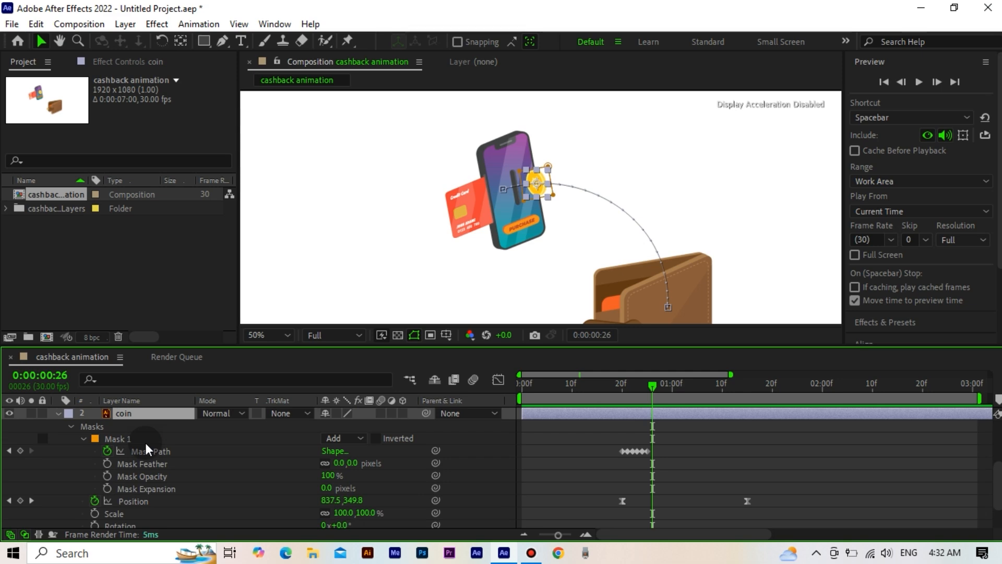
pyautogui.scroll(-2, 186, 504)
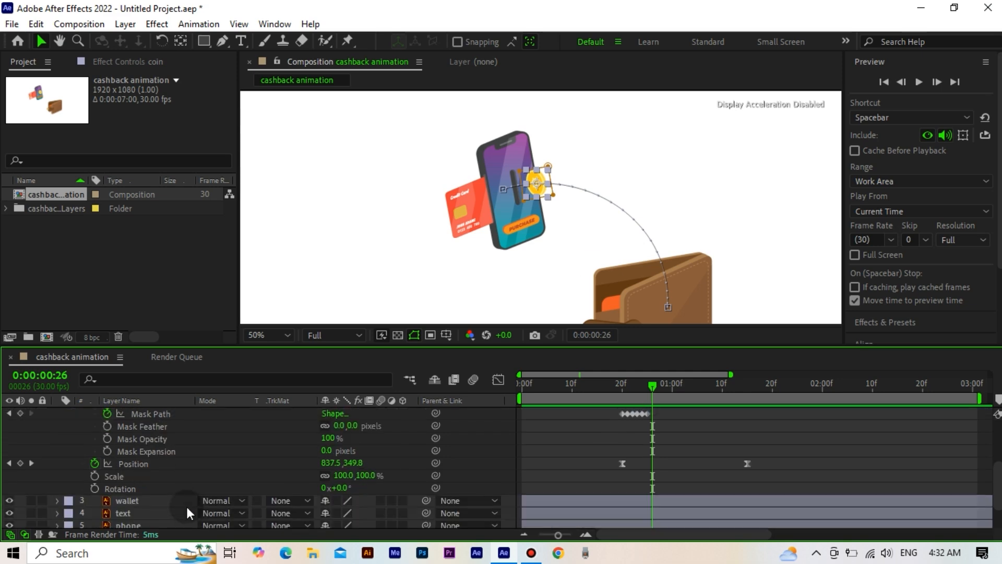
pyautogui.click(94, 471)
pyautogui.click(93, 483)
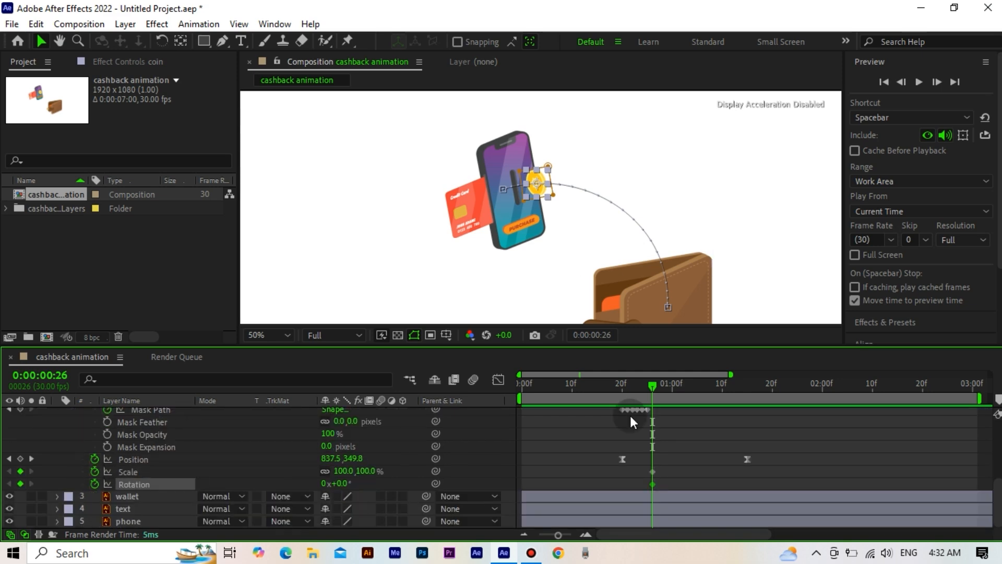
# Step: At 0:00:01:15, set the coin's Scale to 200% and its Rotation to 50°
pyautogui.moveTo(653, 386); pyautogui.dragTo(745, 386)
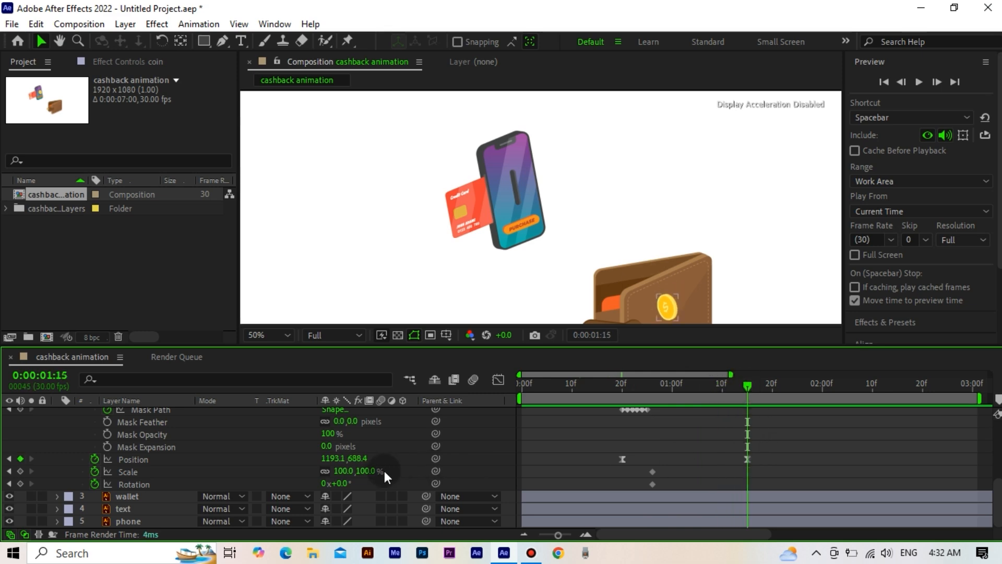
pyautogui.write('2')
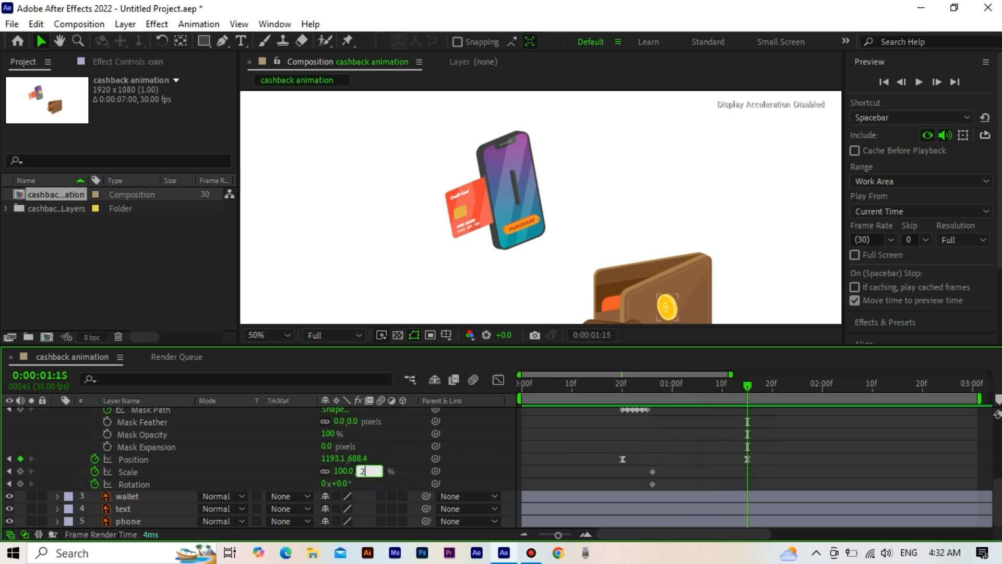
pyautogui.write('00')
pyautogui.click(341, 484)
pyautogui.write('50')
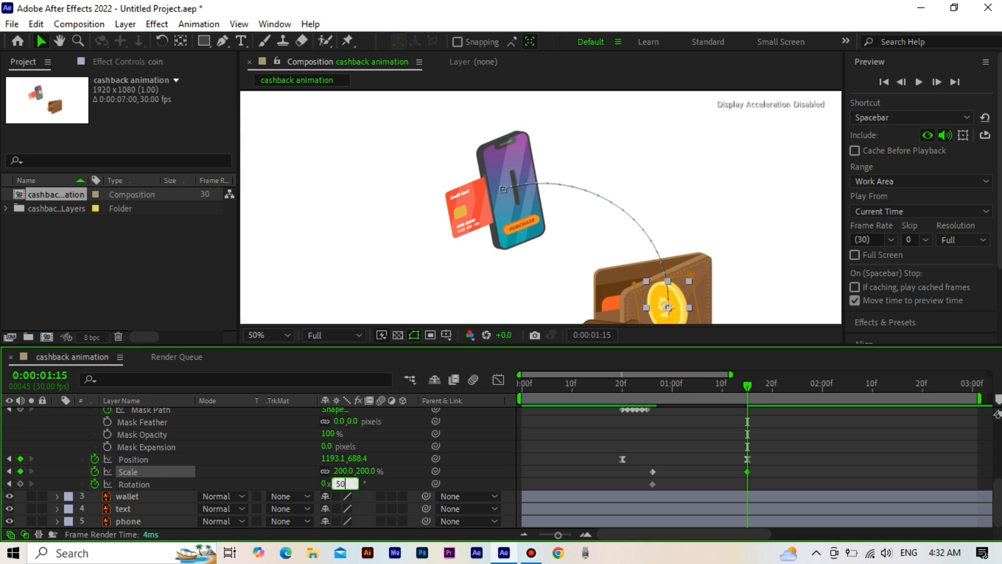
pyautogui.click(690, 452)
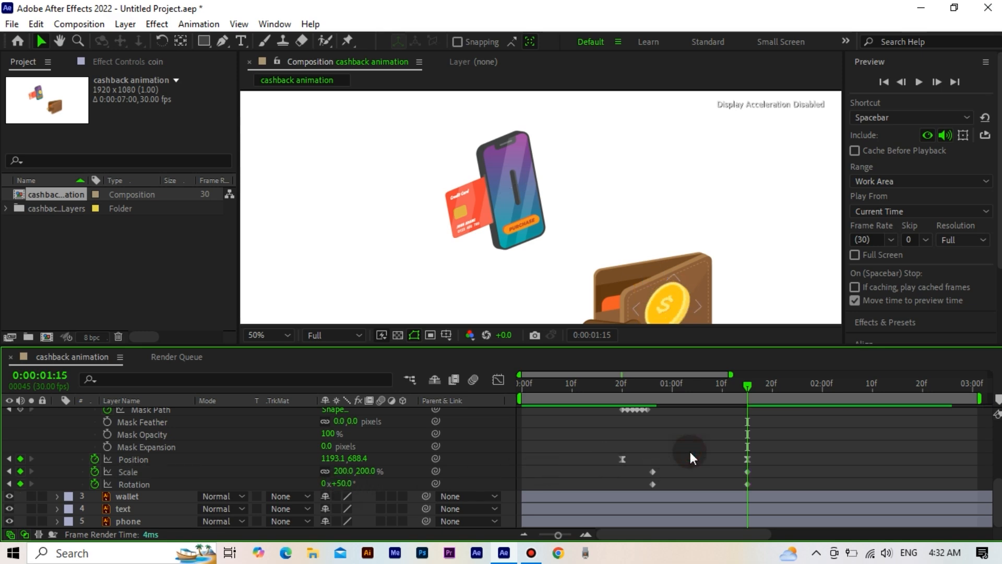
# Step: Add a Scale keyframe to the wallet layer at 0:00:01:08, where the coin reaches the wallet
pyautogui.moveTo(600, 384); pyautogui.dragTo(698, 410)
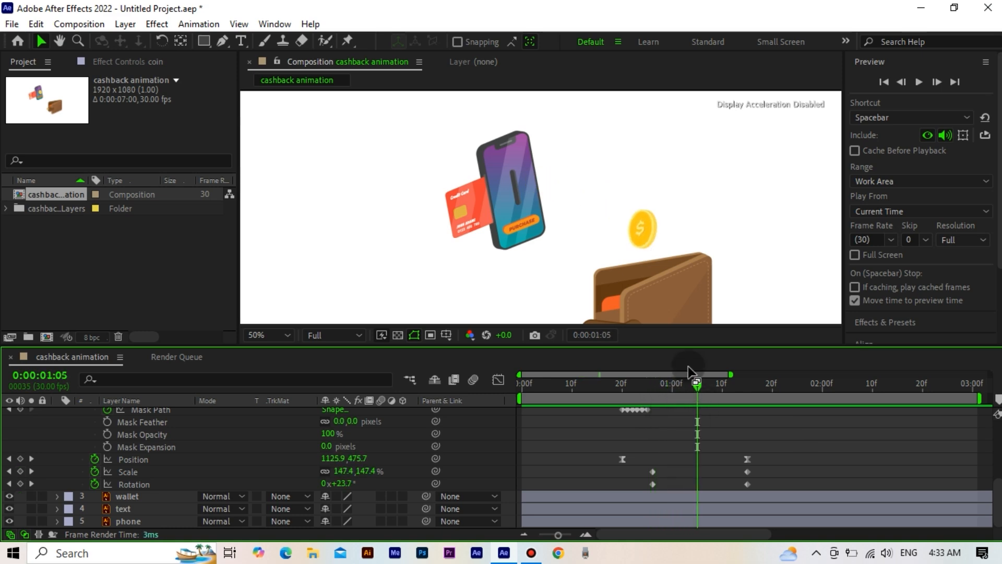
pyautogui.scroll(-2, 690, 286)
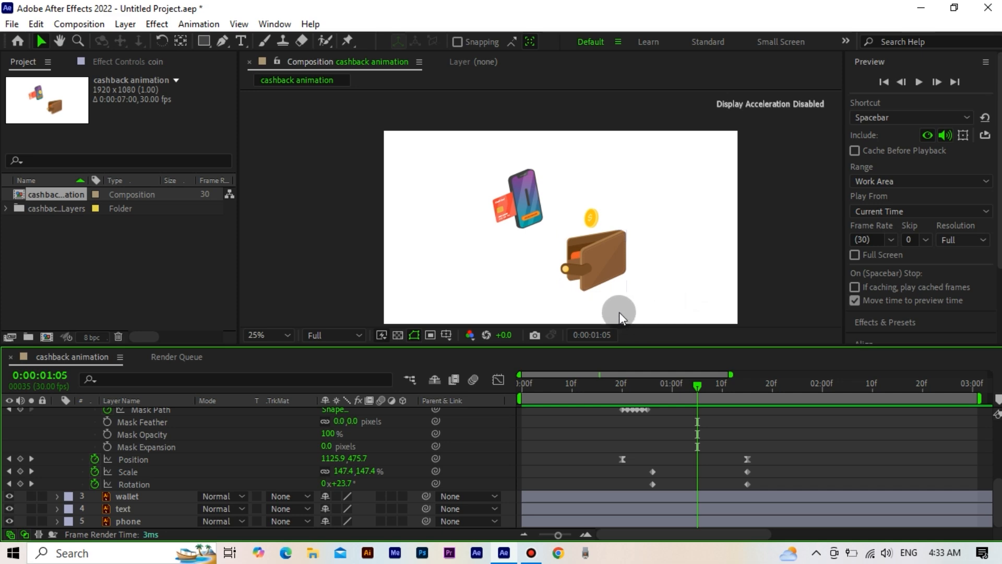
pyautogui.press('space')
pyautogui.moveTo(621, 303); pyautogui.dragTo(625, 290)
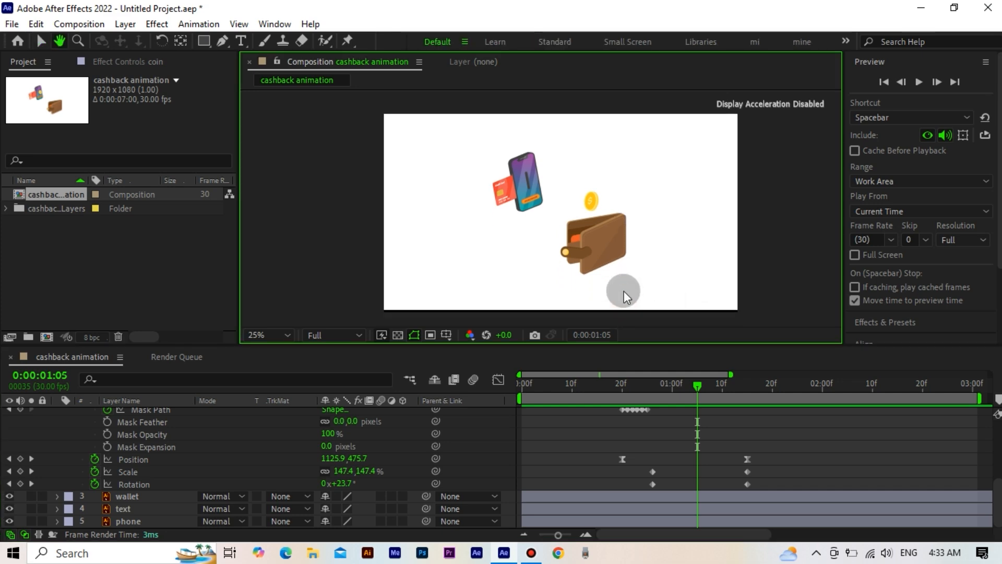
pyautogui.click(651, 385)
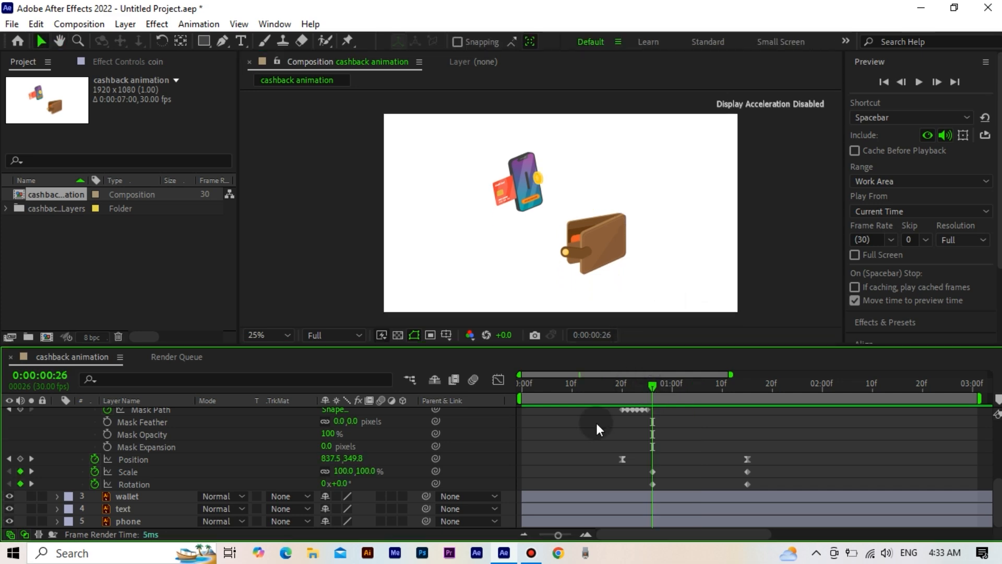
pyautogui.click(154, 499)
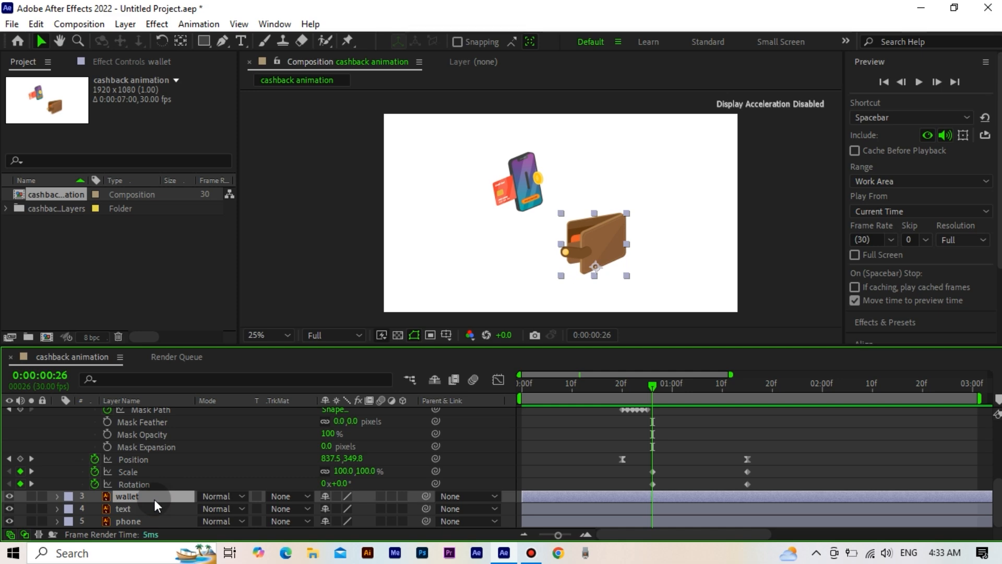
pyautogui.press('s')
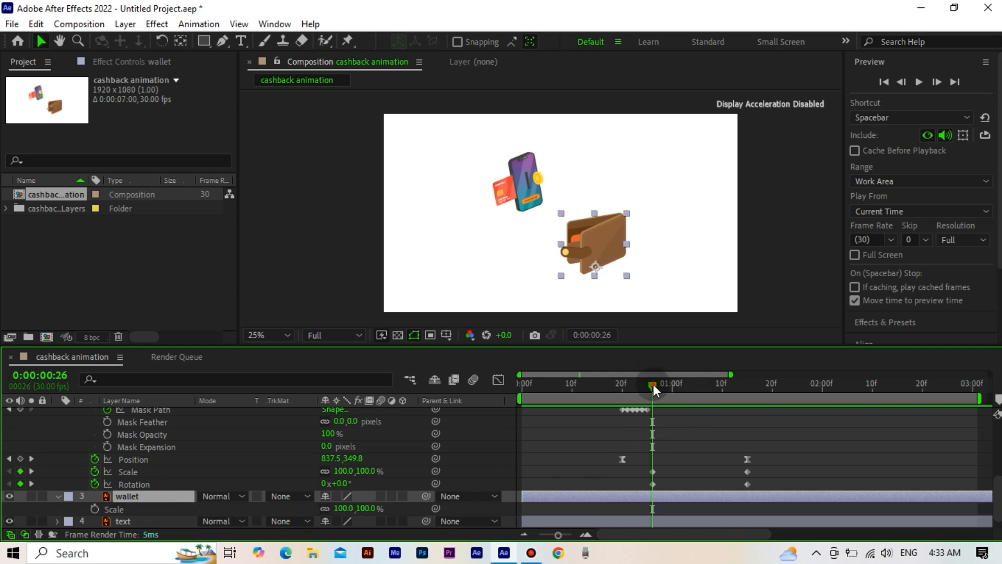
pyautogui.moveTo(652, 387); pyautogui.dragTo(710, 388)
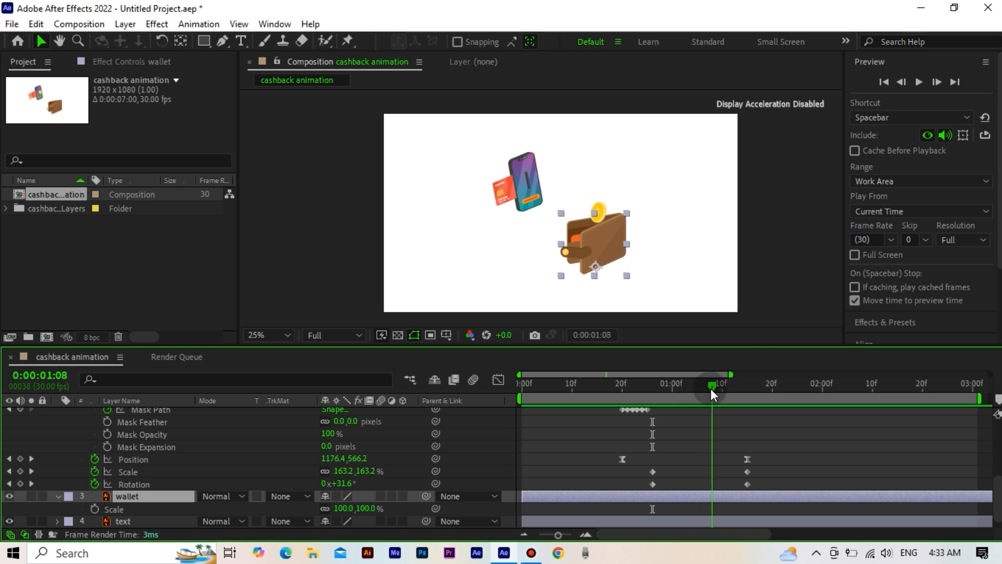
pyautogui.click(94, 509)
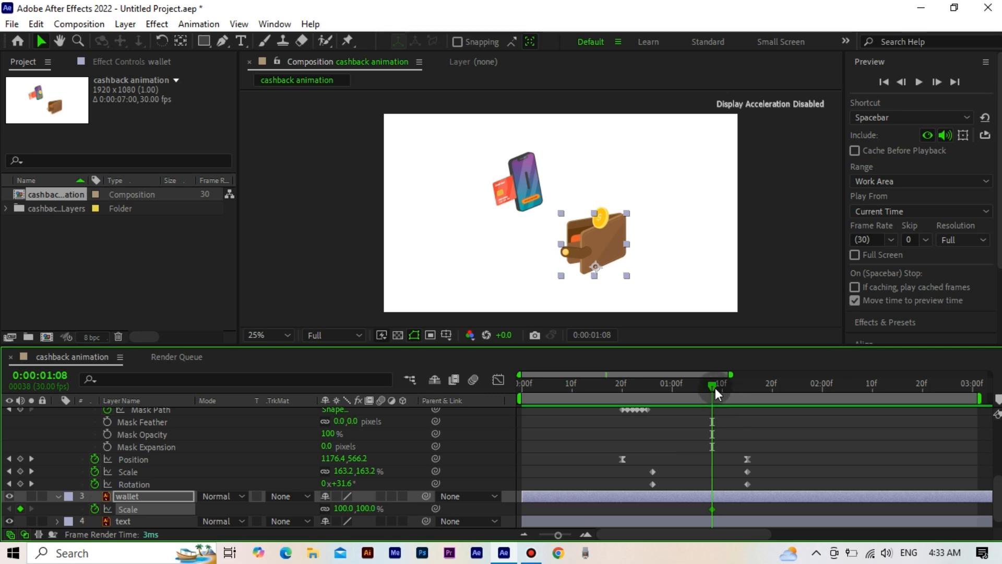
# Step: Set the wallet's Scale to 110% at 0:00:01:12 and back to 100% at 0:00:01:16
pyautogui.moveTo(715, 387); pyautogui.dragTo(733, 385)
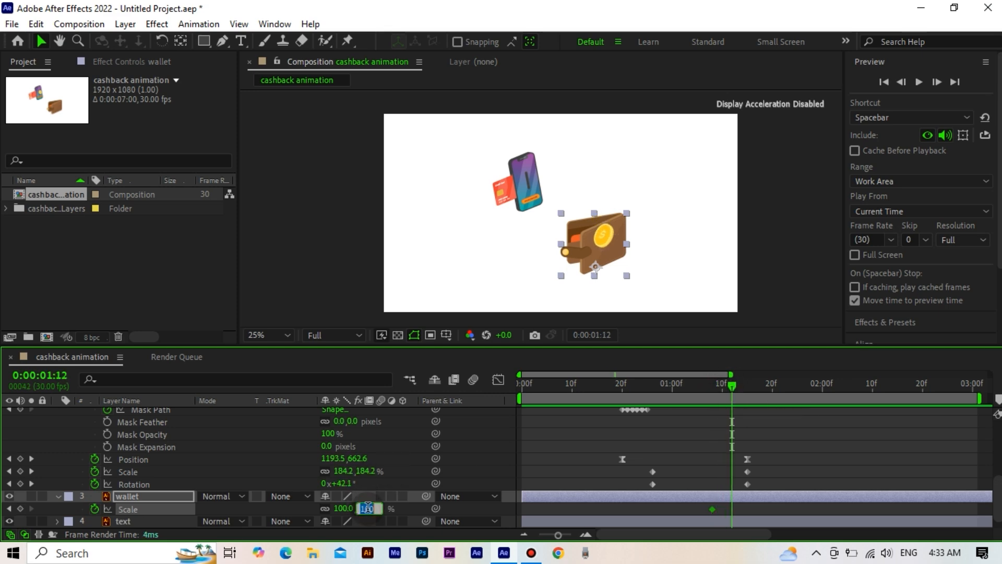
pyautogui.write('110')
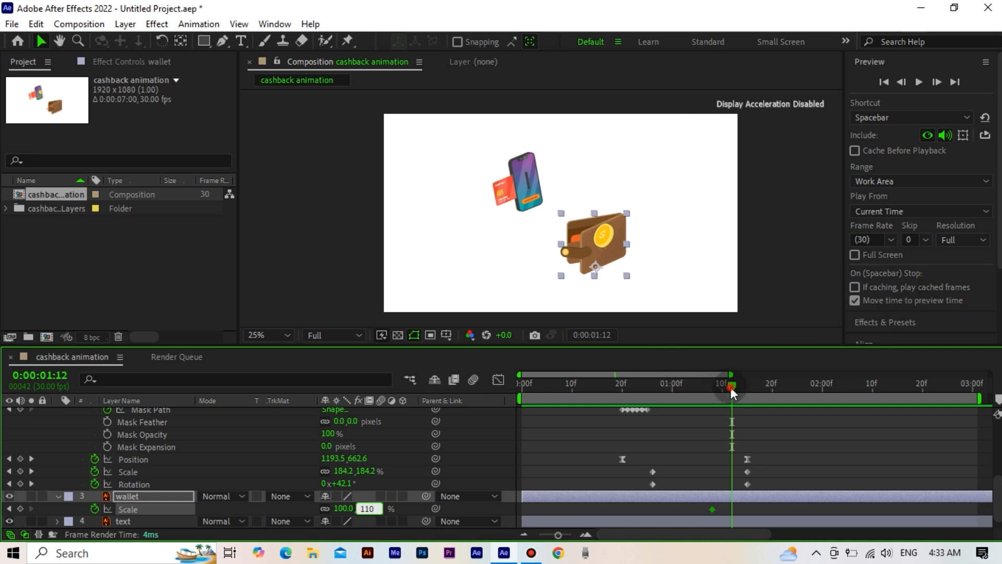
pyautogui.moveTo(731, 387); pyautogui.dragTo(751, 387)
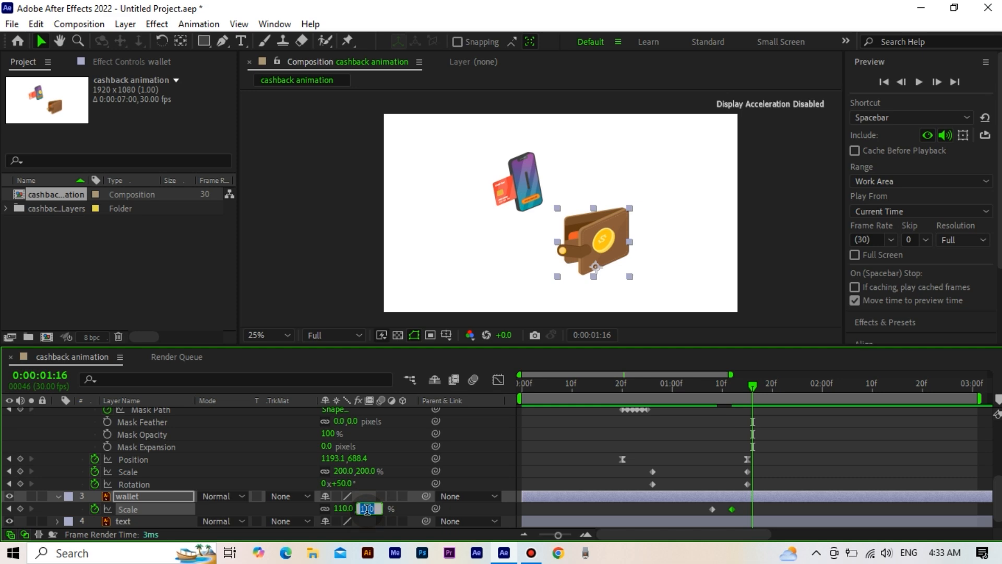
pyautogui.write('100')
pyautogui.click(774, 457)
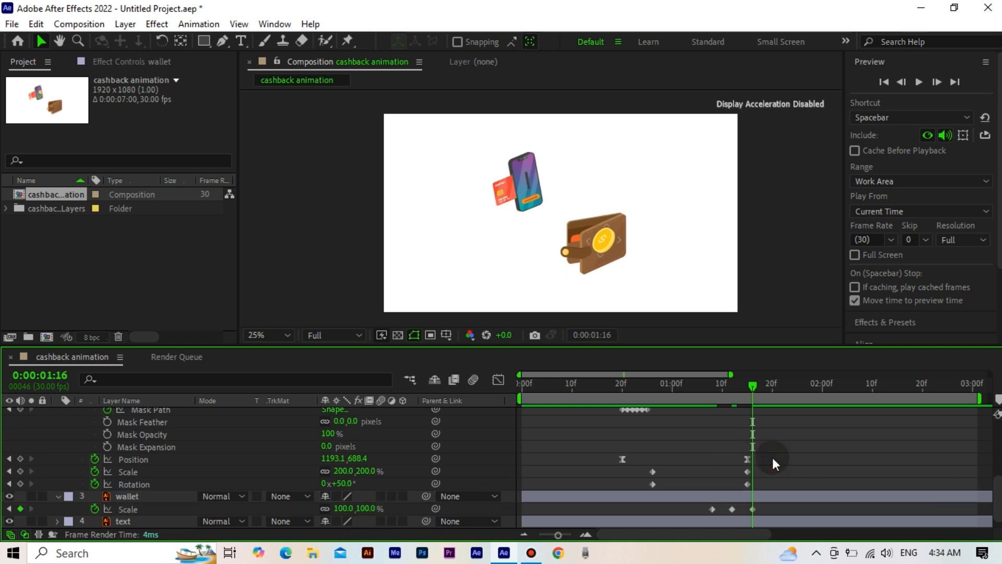
# Step: Add a Scale keyframe to the text layer at frame 20, where the coin starts to emerge
pyautogui.moveTo(751, 389); pyautogui.dragTo(616, 438)
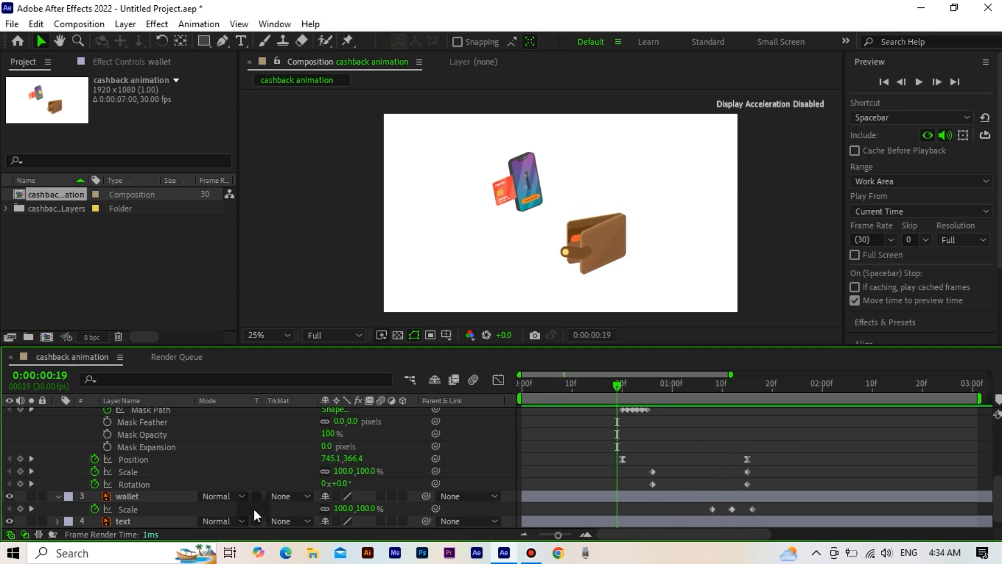
pyautogui.click(146, 522)
pyautogui.scroll(-1, 146, 517)
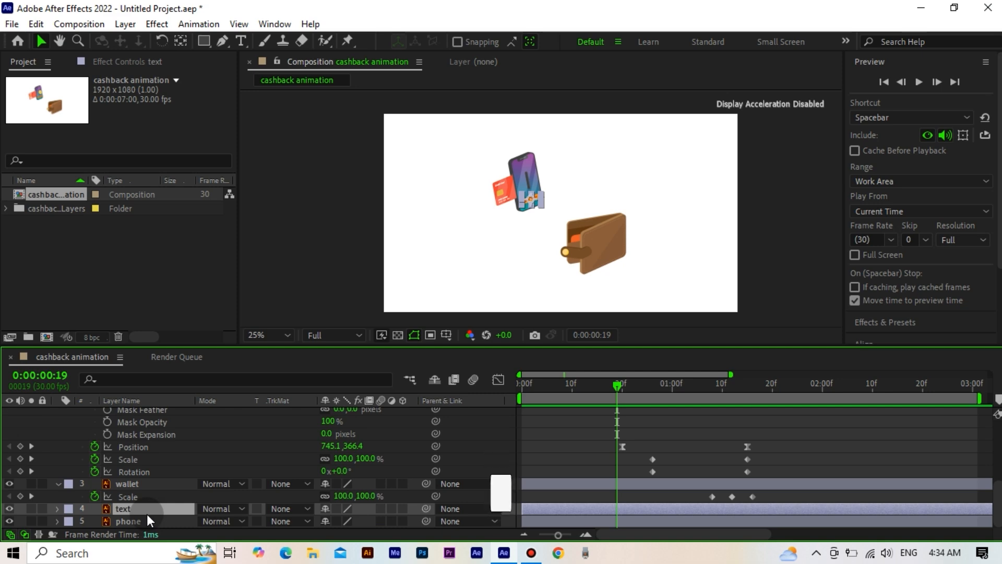
pyautogui.press('s')
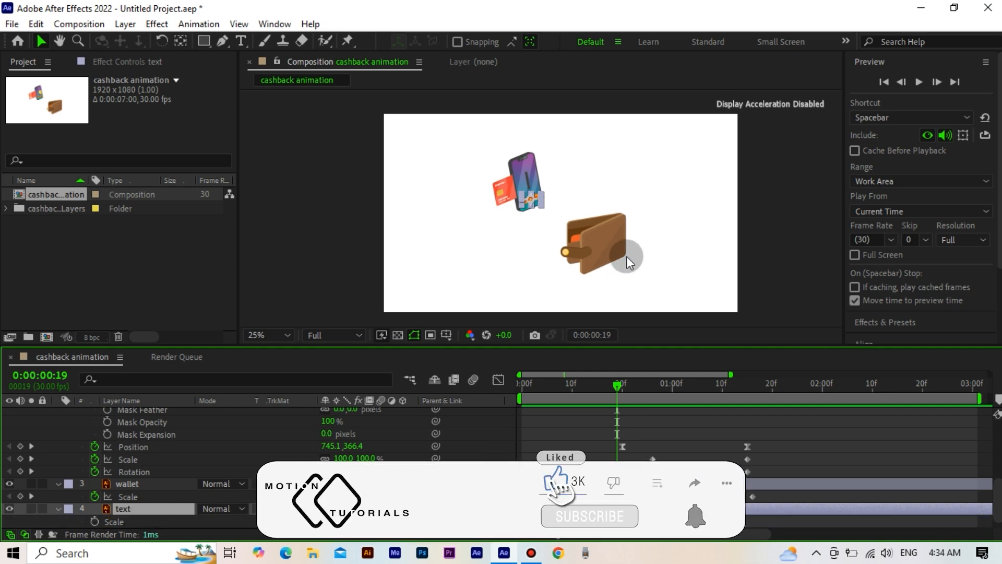
pyautogui.press('.')
pyautogui.scroll(-1, 585, 429)
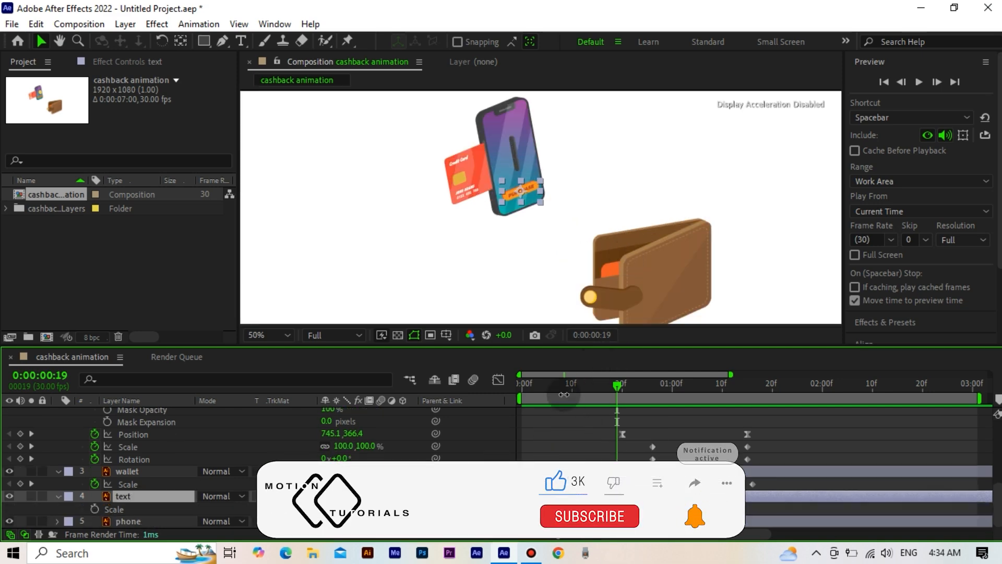
pyautogui.moveTo(572, 386); pyautogui.dragTo(641, 401)
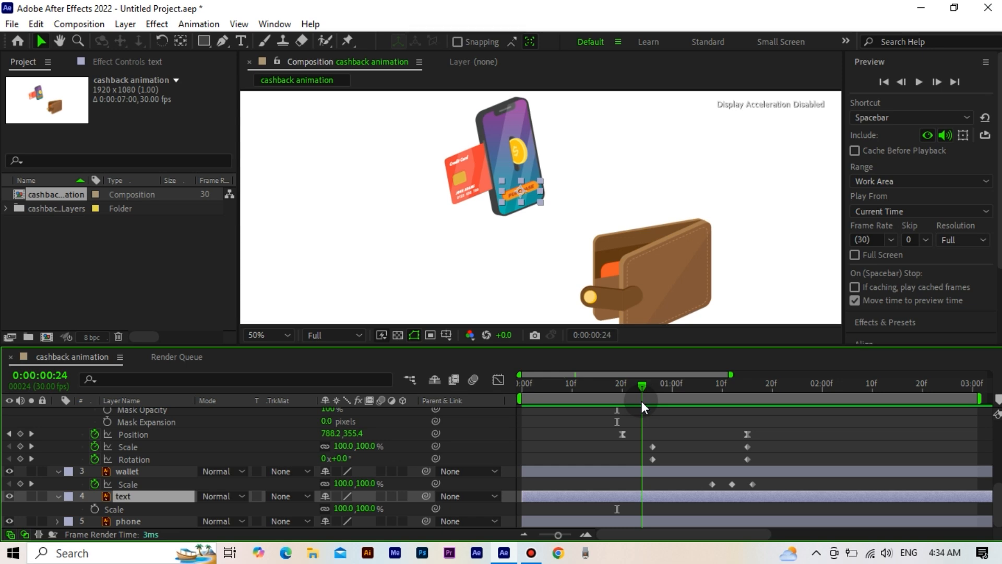
pyautogui.moveTo(641, 401); pyautogui.dragTo(624, 391)
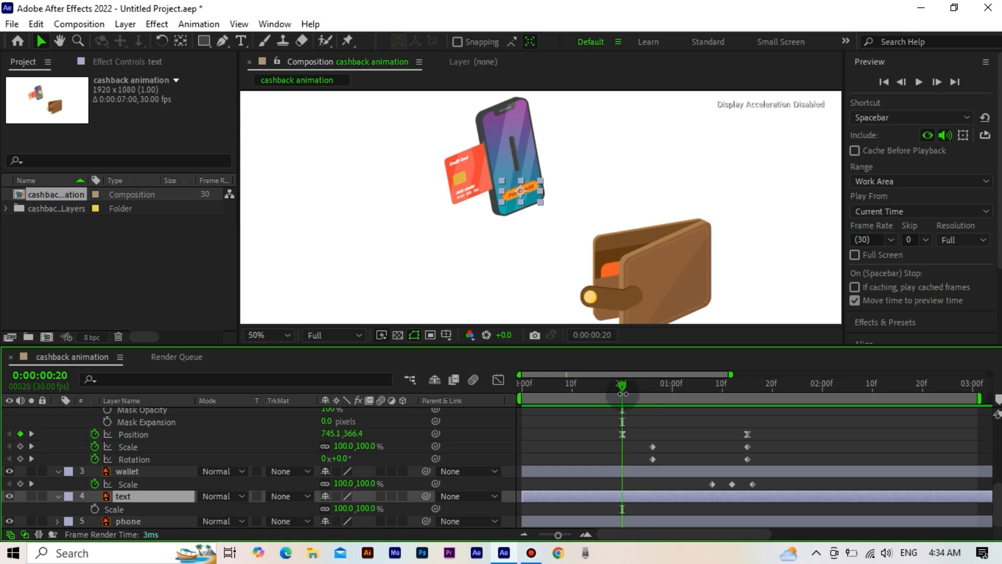
pyautogui.click(95, 509)
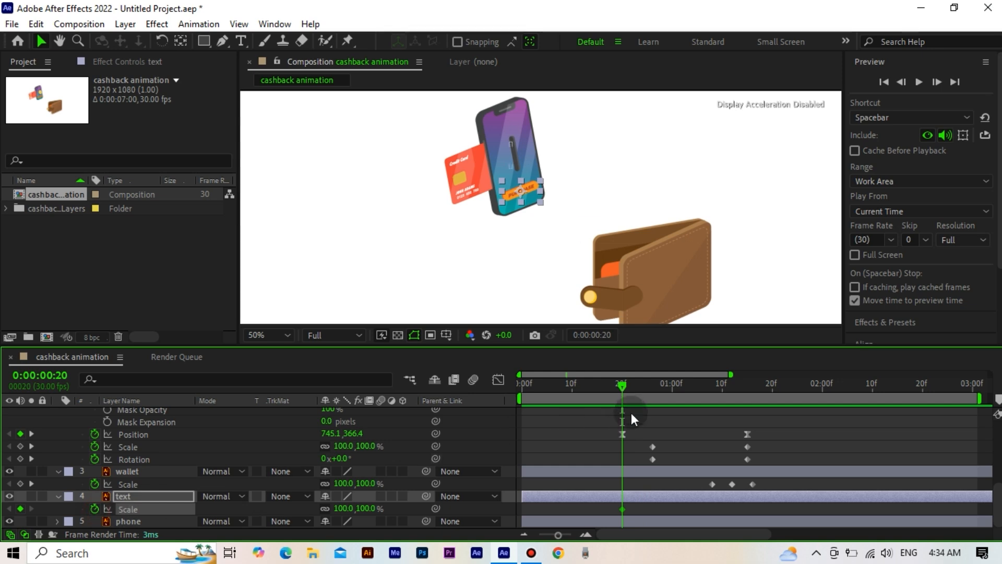
# Step: Set the text layer's Scale to 110% at frame 25 and back to 100% at 0:00:01:00
pyautogui.click(651, 389)
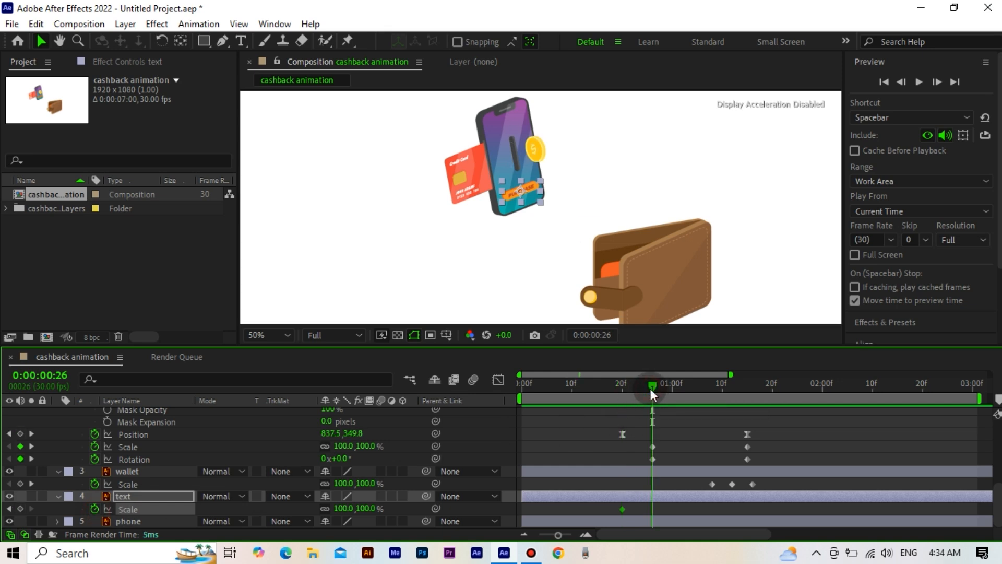
pyautogui.click(902, 82)
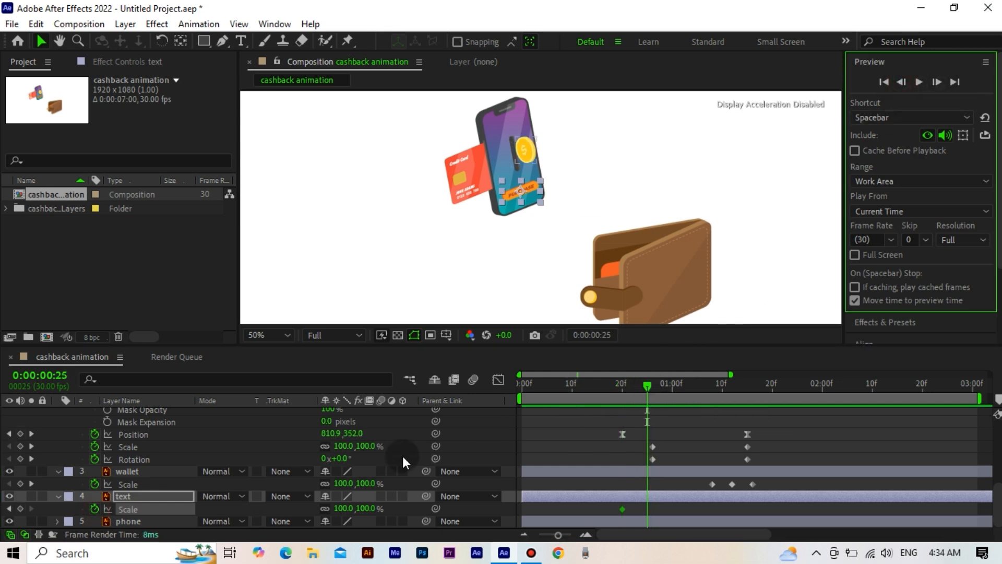
pyautogui.click(366, 508)
pyautogui.write('110')
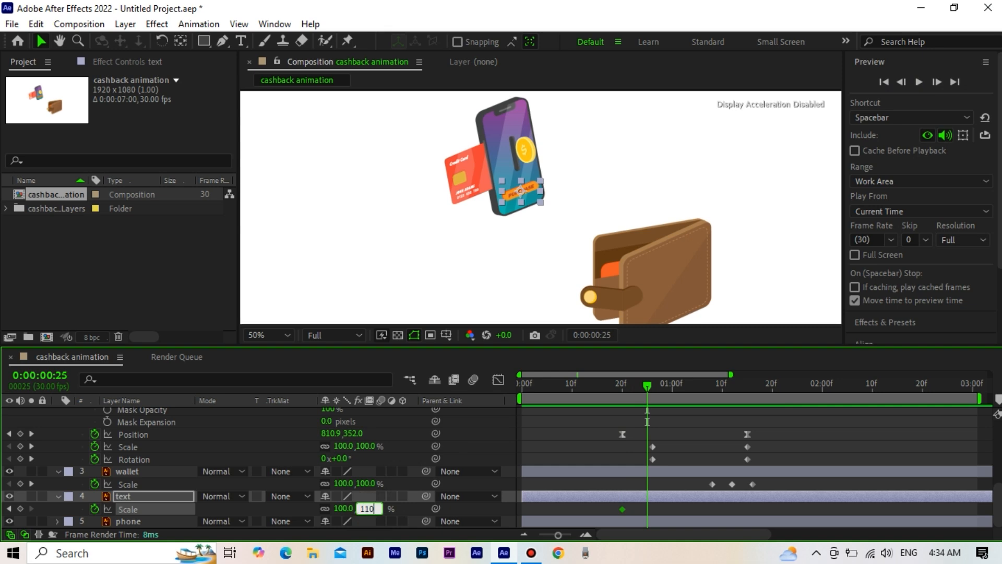
pyautogui.click(671, 386)
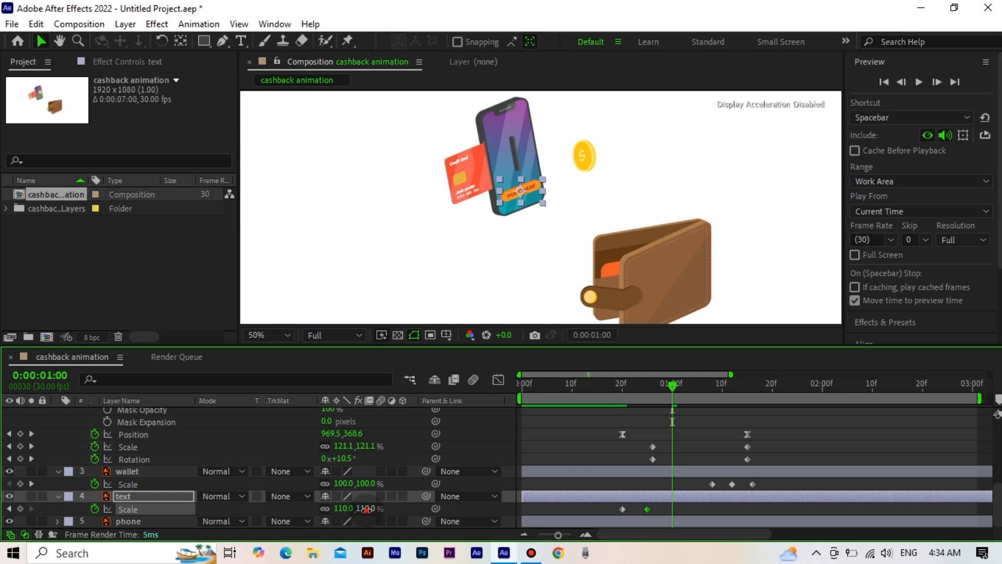
pyautogui.click(656, 483)
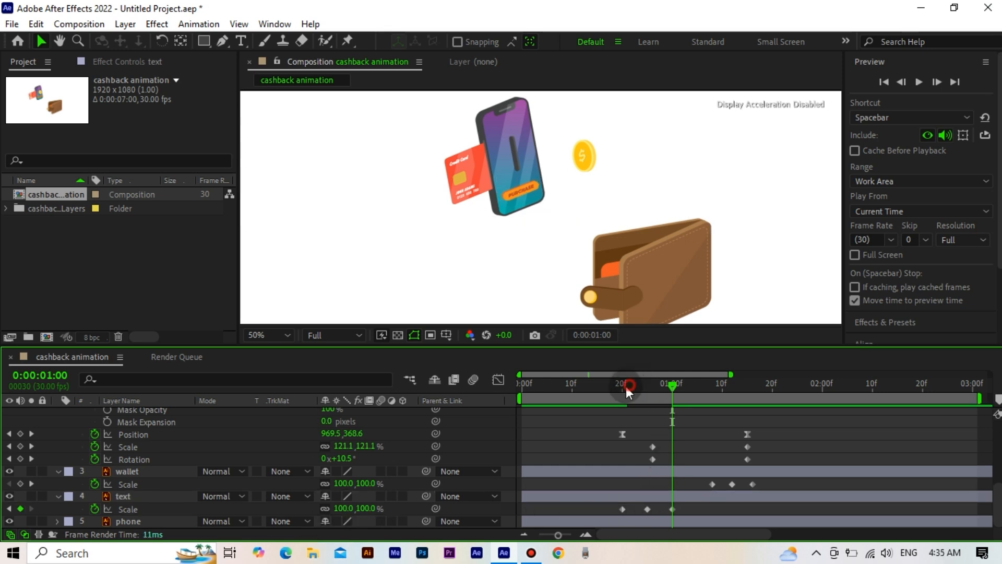
# Step: Play the animation from the beginning to check the text pulse and the coin's path to the wallet
pyautogui.moveTo(625, 386); pyautogui.dragTo(522, 393)
pyautogui.click(522, 394)
pyautogui.press('space')
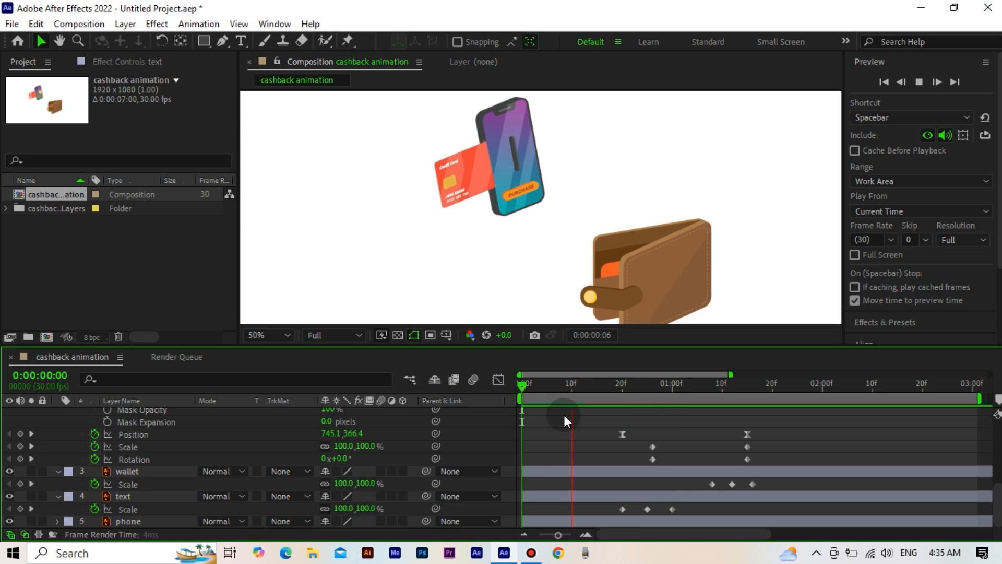
pyautogui.click(563, 384)
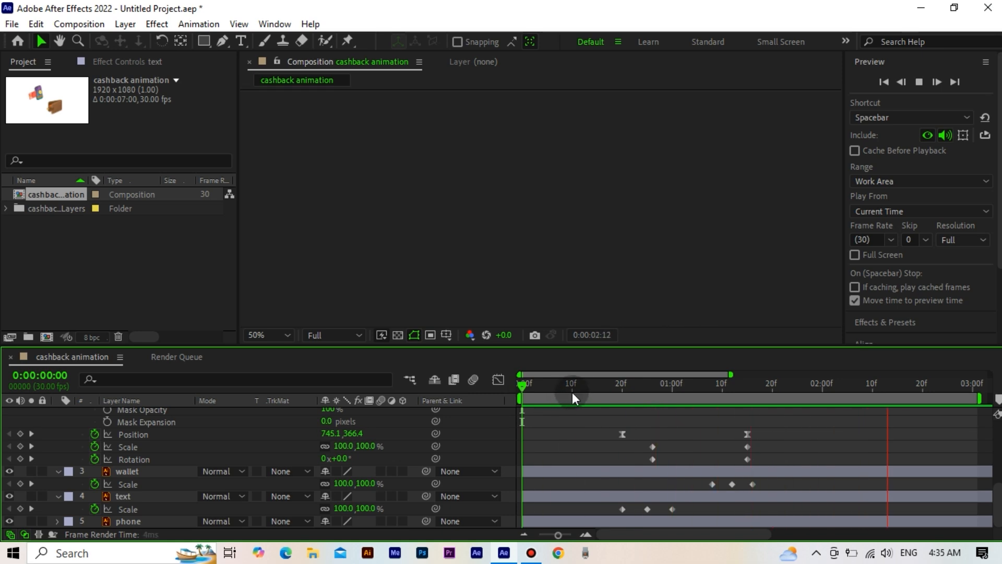
pyautogui.click(525, 406)
pyautogui.press('space')
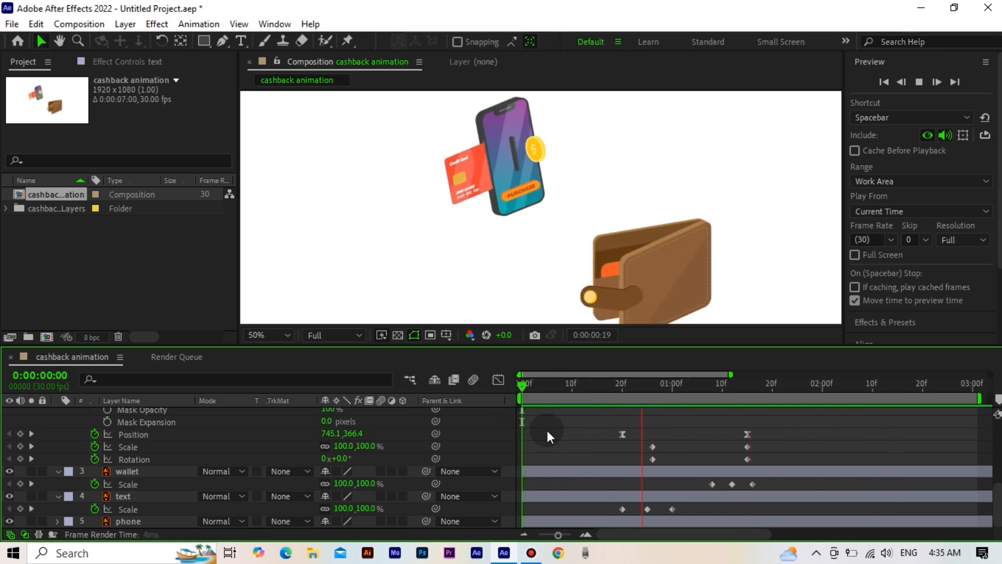
pyautogui.press('space')
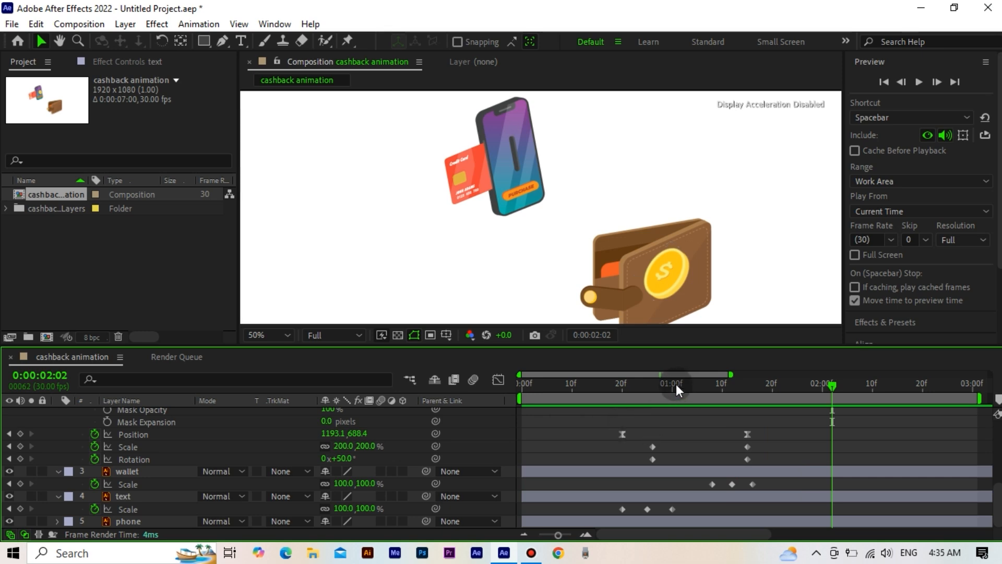
# Step: Add a Mask Path keyframe to the coin at 0:00:01:07, just before it enters the wallet
pyautogui.moveTo(675, 384); pyautogui.dragTo(708, 385)
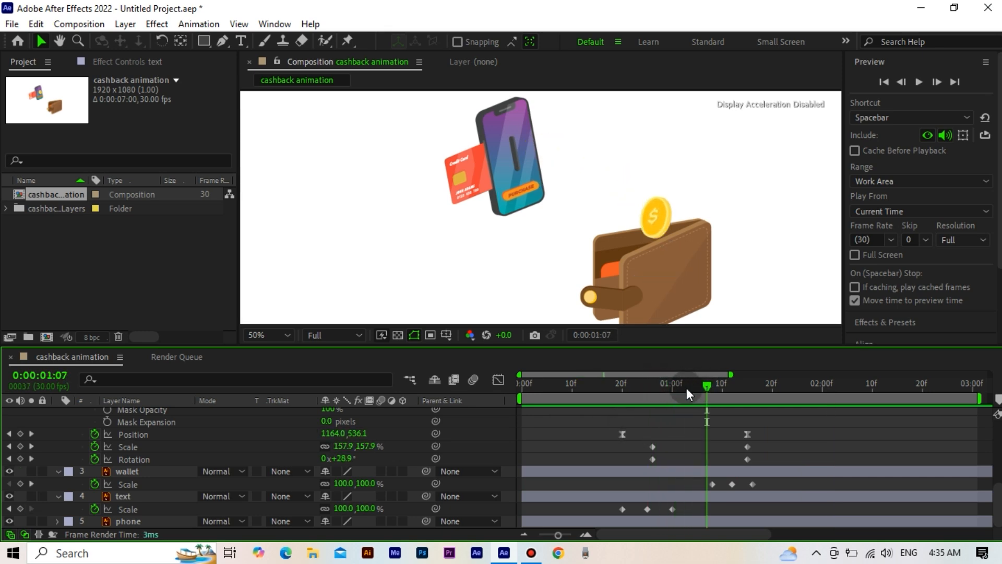
pyautogui.scroll(3, 180, 440)
pyautogui.click(180, 459)
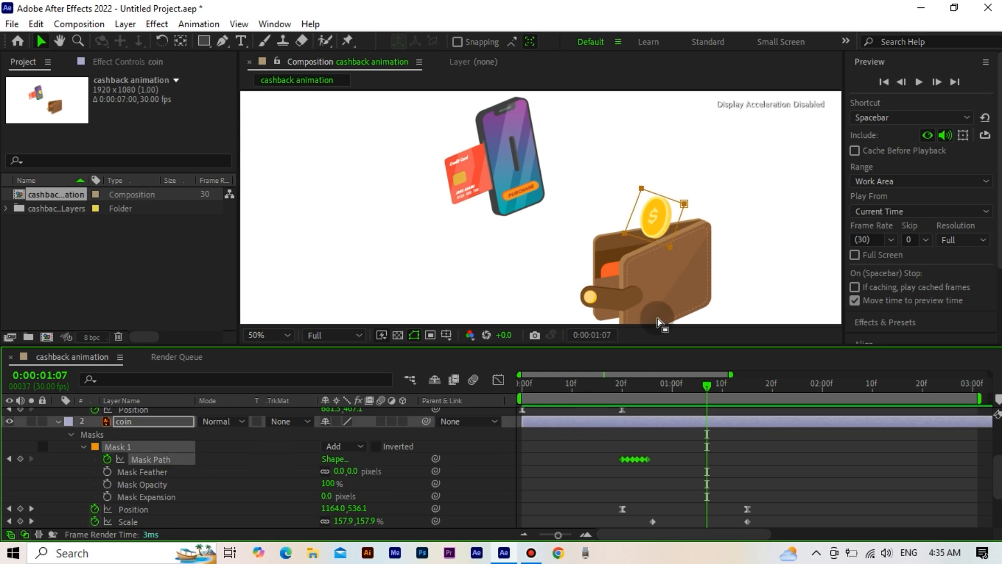
pyautogui.scroll(1, 671, 294)
pyautogui.moveTo(566, 272); pyautogui.dragTo(533, 269)
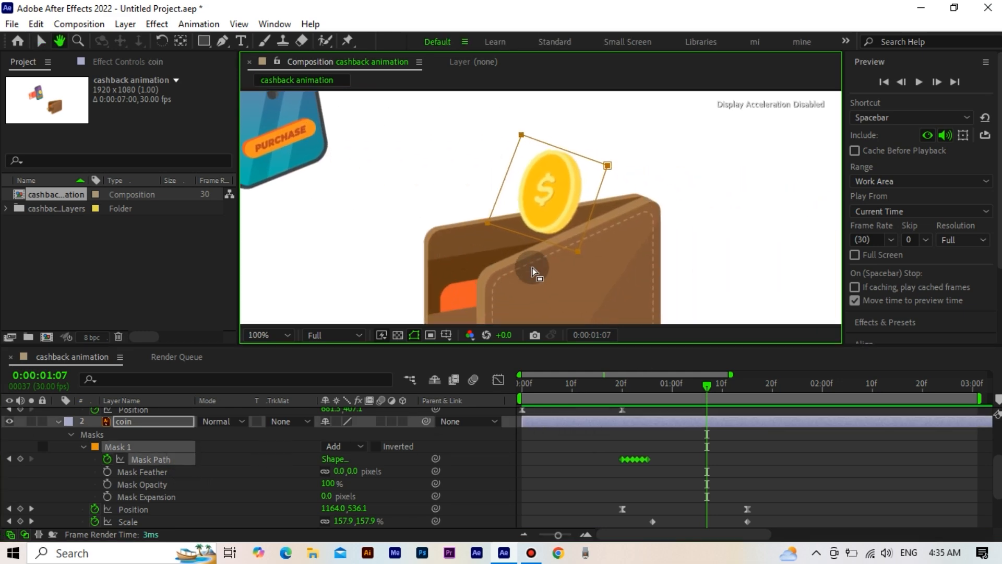
pyautogui.click(20, 458)
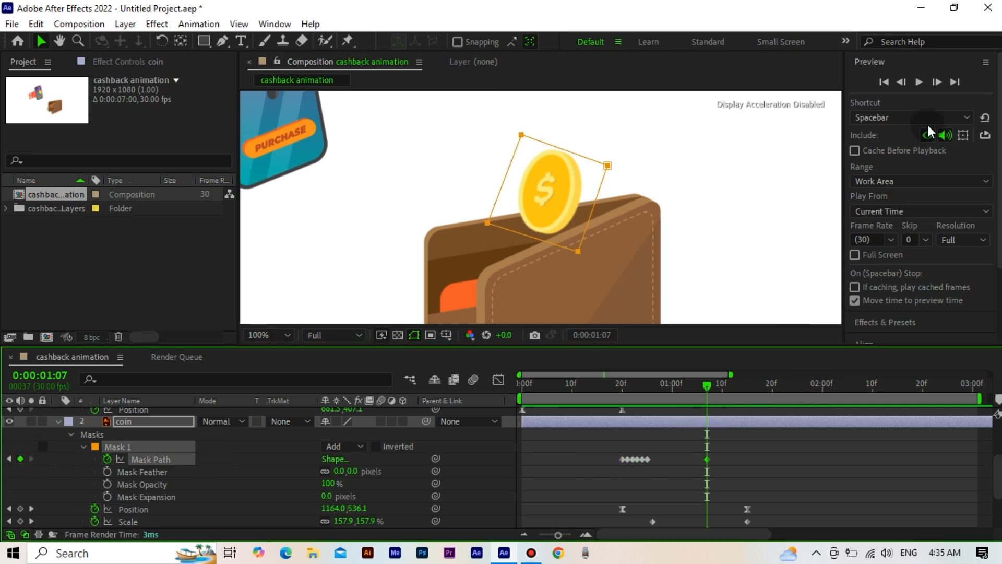
# Step: At 0:00:01:08, reshape the coin's mask so its lower edge follows the wallet's front rim
pyautogui.click(935, 83)
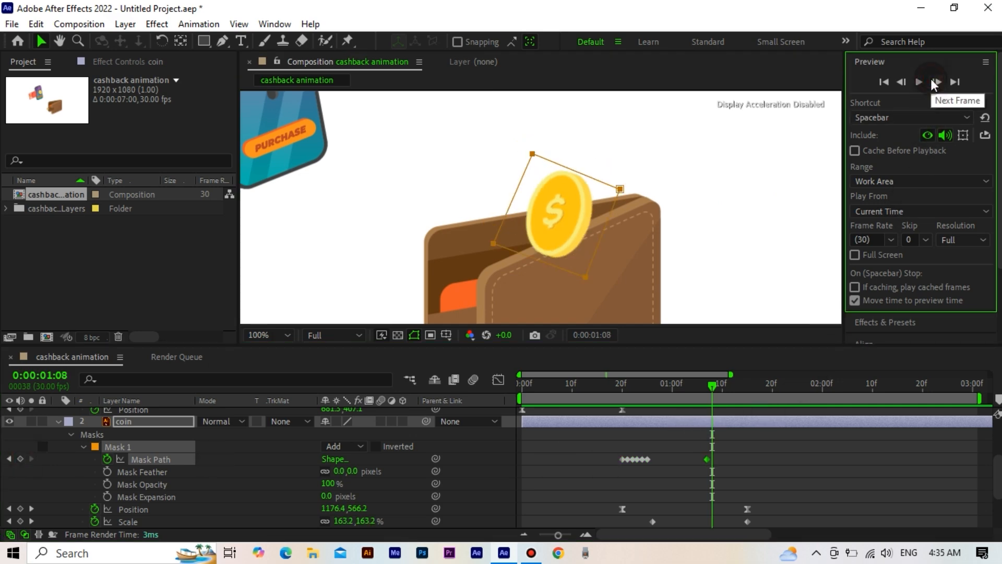
pyautogui.click(580, 277)
pyautogui.moveTo(586, 280); pyautogui.dragTo(515, 262)
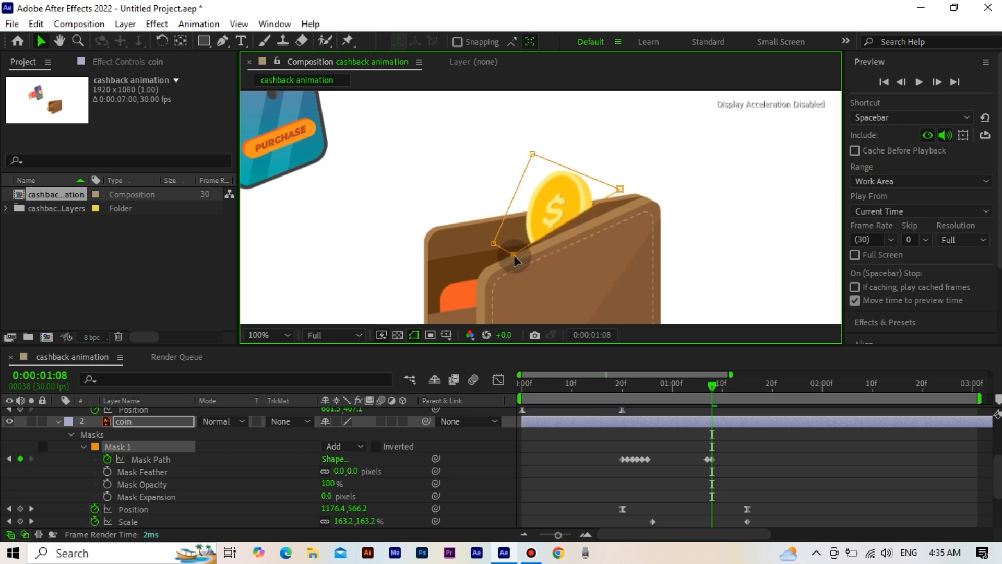
pyautogui.scroll(1, 559, 265)
pyautogui.moveTo(647, 274); pyautogui.dragTo(621, 272)
pyautogui.moveTo(672, 173); pyautogui.dragTo(691, 198)
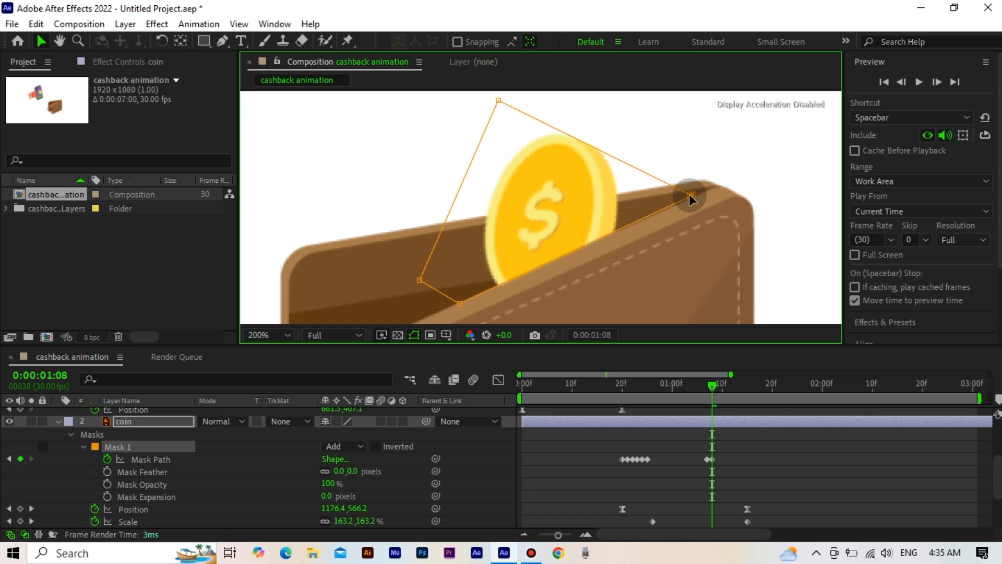
# Step: At 0:00:01:09, reshape the coin's mask to cut off the part overlapping the wallet front, keeping the visible coin enclosed
pyautogui.click(937, 81)
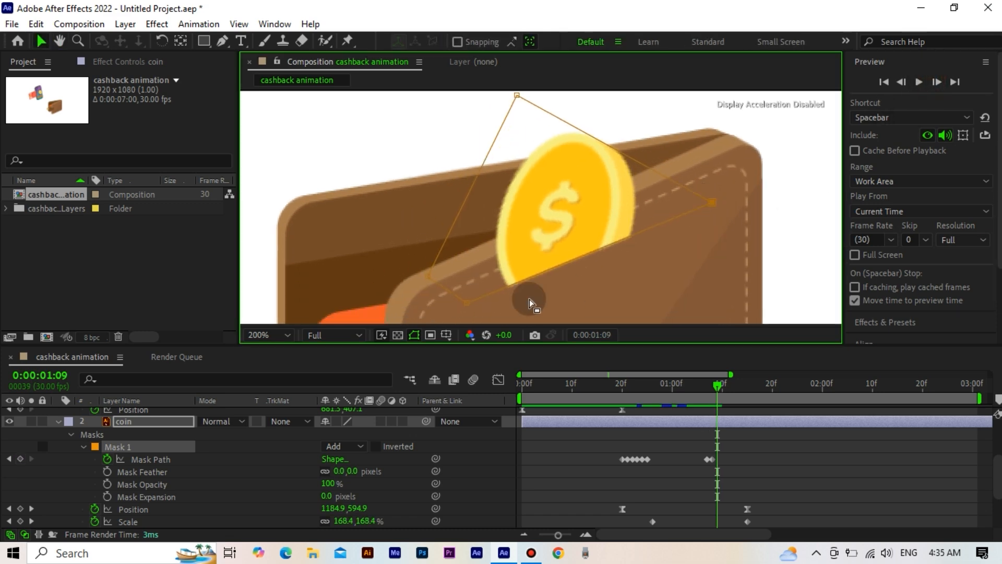
pyautogui.moveTo(429, 276); pyautogui.dragTo(417, 185)
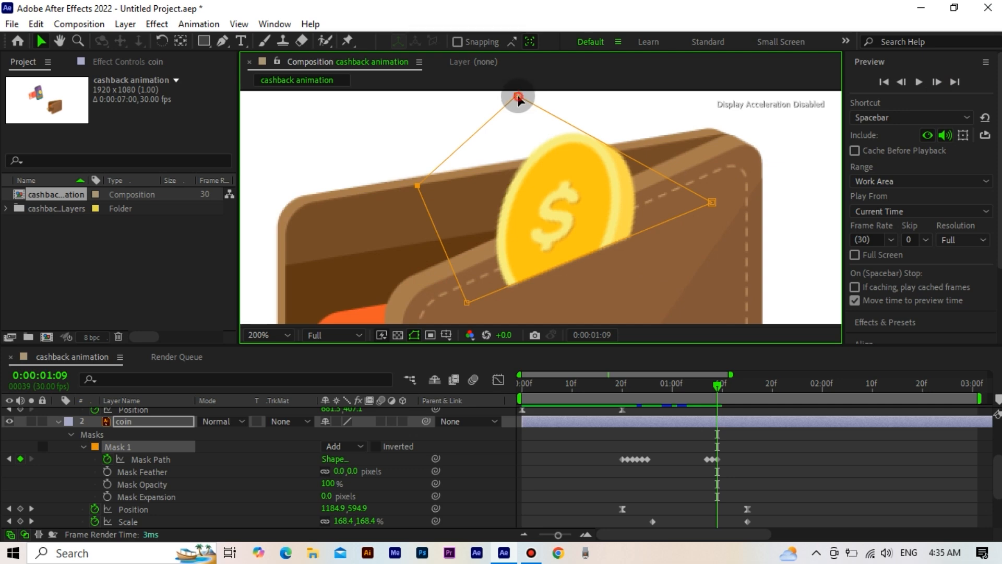
pyautogui.moveTo(518, 98); pyautogui.dragTo(628, 201)
pyautogui.scroll(-1, 631, 215)
pyautogui.press('space')
pyautogui.moveTo(625, 260); pyautogui.dragTo(611, 153)
pyautogui.moveTo(571, 124); pyautogui.dragTo(585, 206)
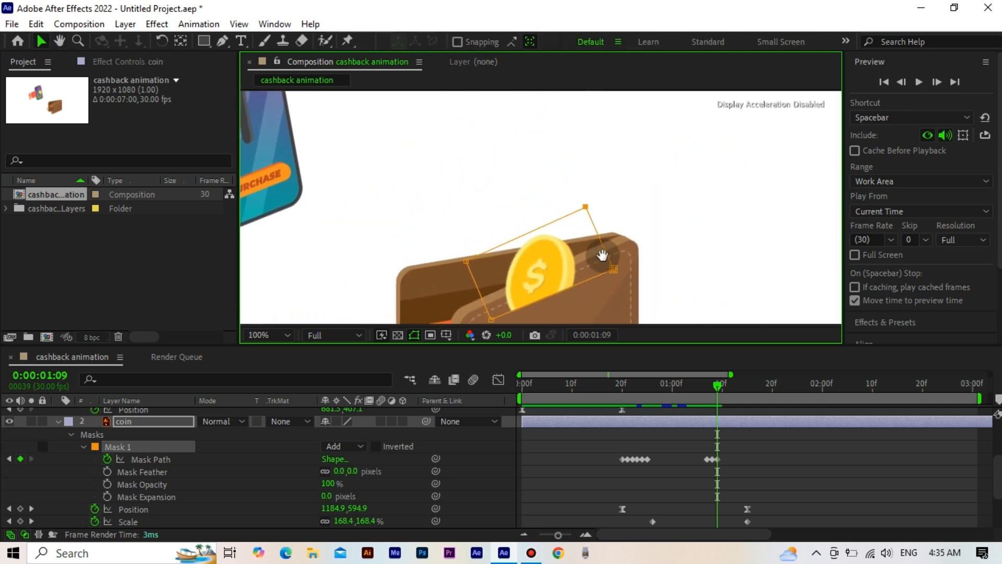
pyautogui.moveTo(603, 255); pyautogui.dragTo(614, 188)
pyautogui.scroll(1, 574, 264)
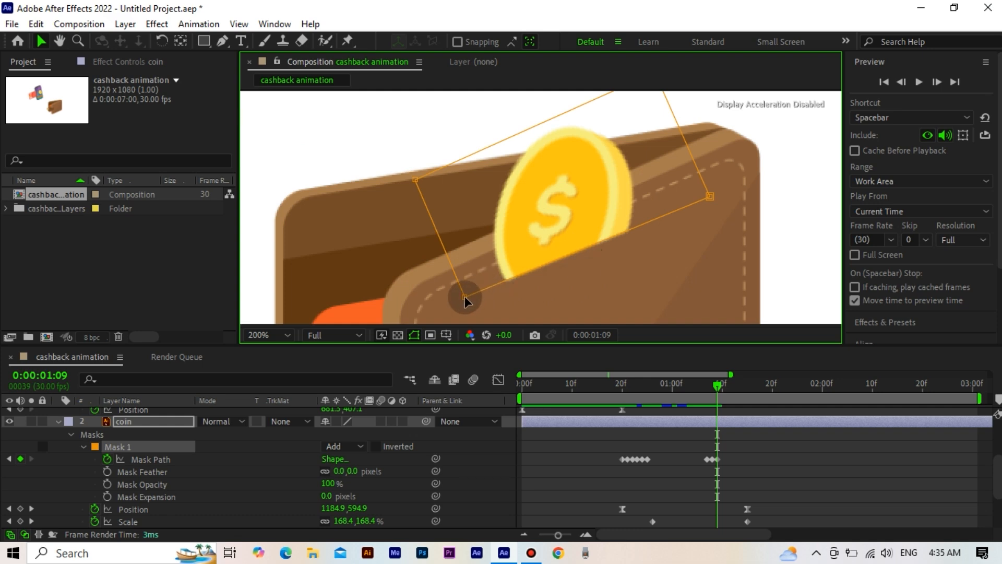
pyautogui.moveTo(464, 298); pyautogui.dragTo(461, 246)
pyautogui.moveTo(709, 196); pyautogui.dragTo(680, 151)
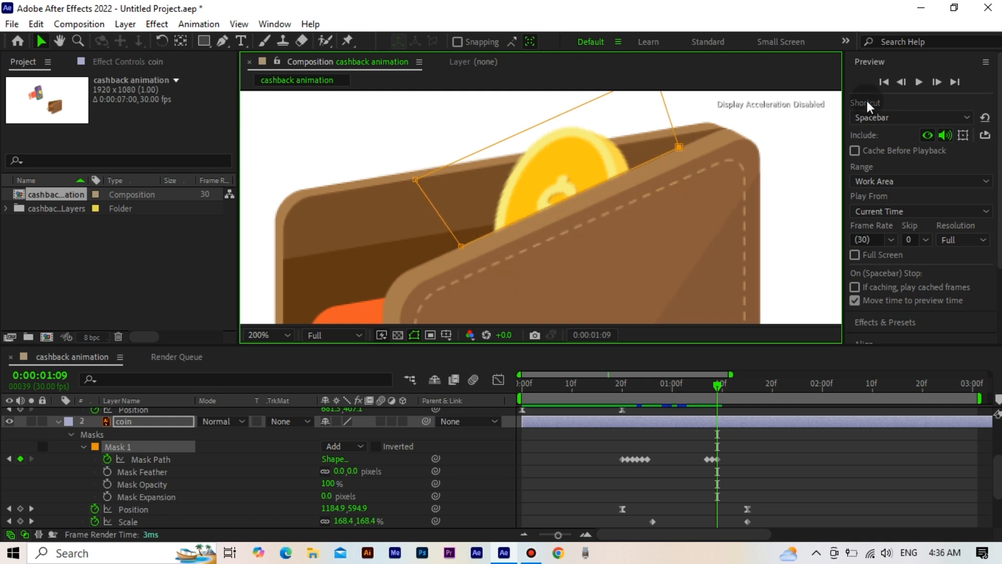
# Step: At 0:00:01:10, raise the mask's lower corners to the wallet's front rim so only the coin's upper tip shows
pyautogui.click(936, 83)
pyautogui.moveTo(464, 282); pyautogui.dragTo(460, 238)
pyautogui.moveTo(694, 193); pyautogui.dragTo(676, 148)
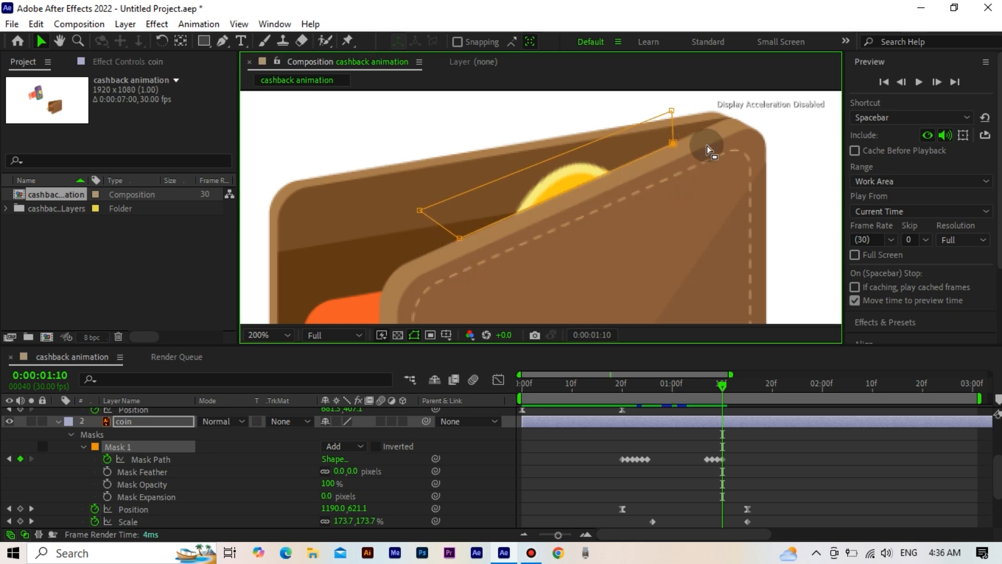
# Step: At 0:00:01:11, move the mask's corners up to the wallet opening so the coin is fully hidden
pyautogui.click(927, 83)
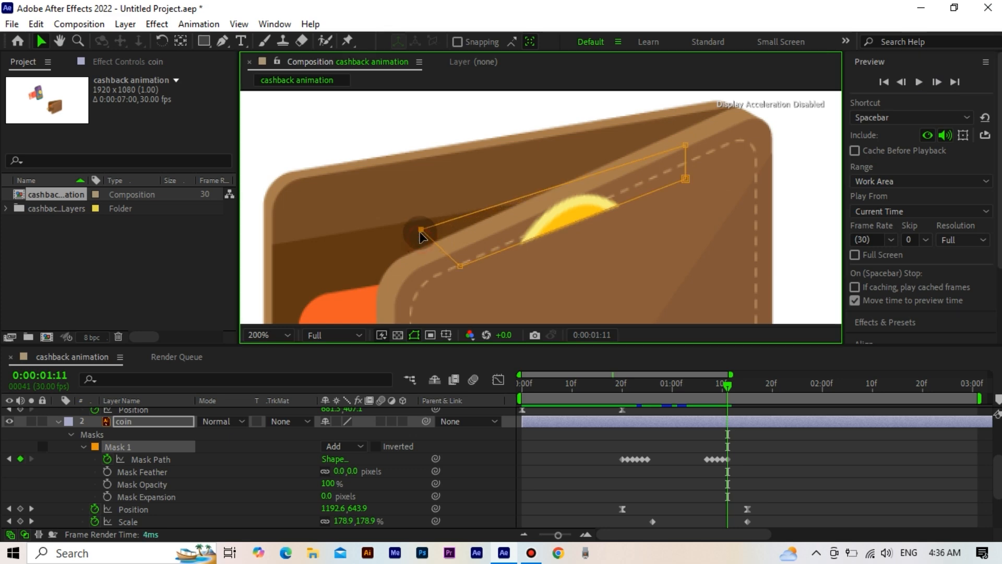
pyautogui.moveTo(421, 230); pyautogui.dragTo(411, 194)
pyautogui.moveTo(685, 150); pyautogui.dragTo(663, 113)
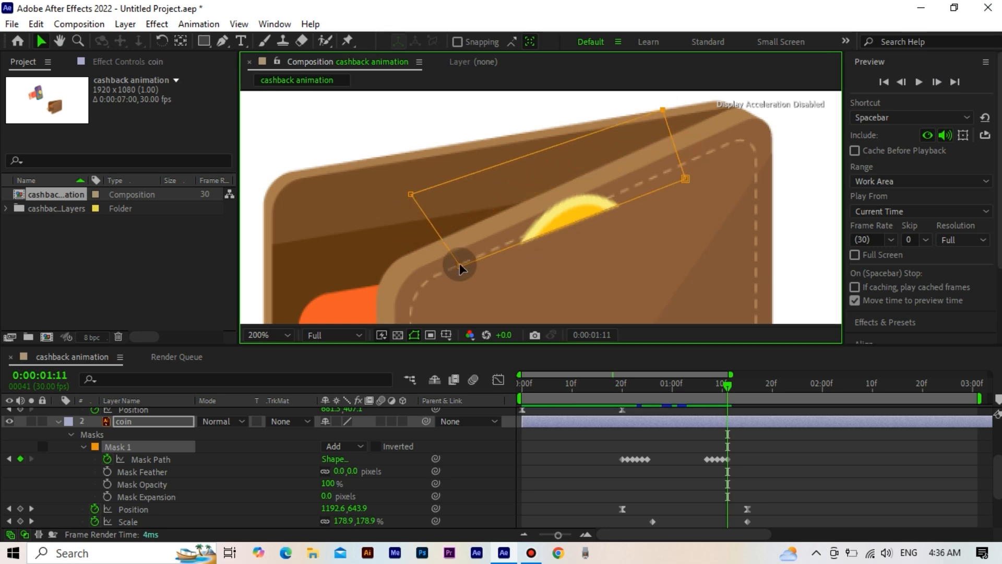
pyautogui.moveTo(459, 265); pyautogui.dragTo(456, 233)
pyautogui.moveTo(686, 181); pyautogui.dragTo(675, 152)
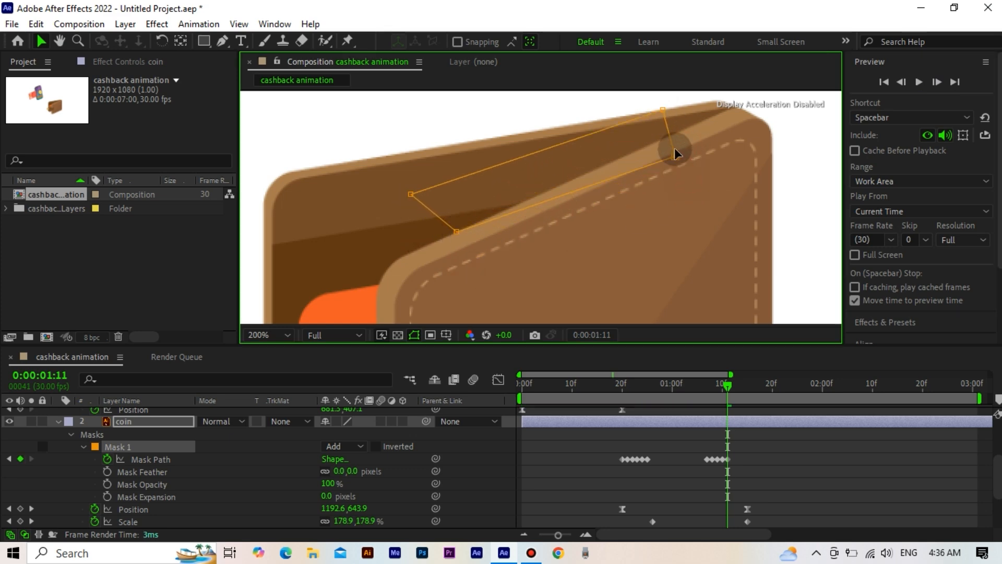
pyautogui.click(937, 82)
pyautogui.click(937, 82)
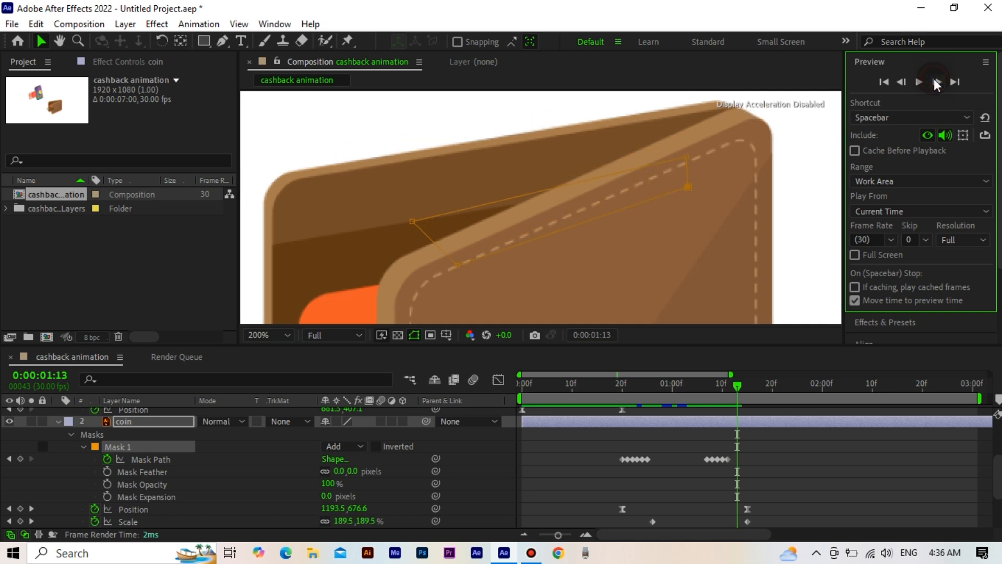
# Step: Shorten the work area to end at 0:00:02:00 and return to the first frame
pyautogui.moveTo(672, 389); pyautogui.dragTo(496, 435)
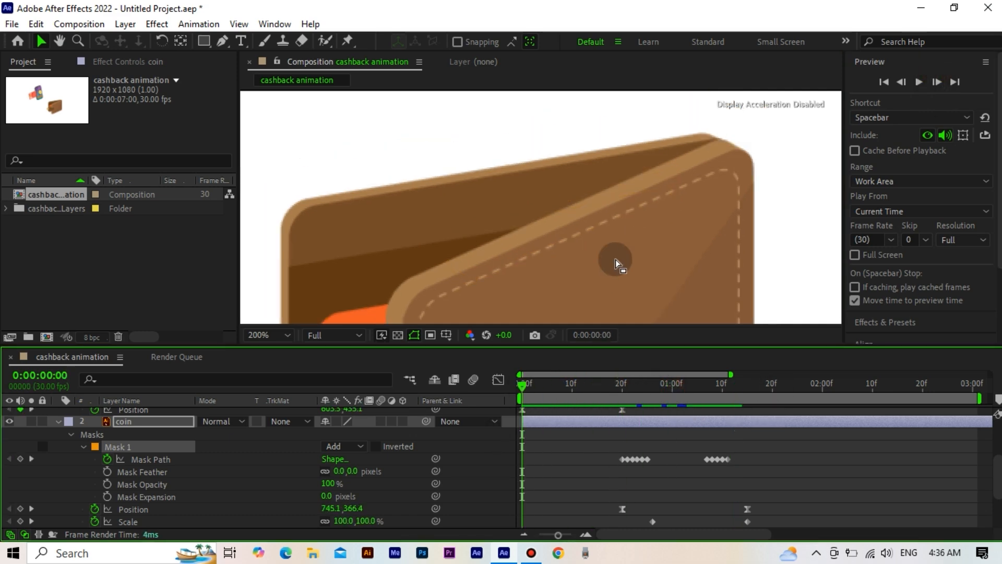
pyautogui.scroll(-4, 616, 260)
pyautogui.moveTo(515, 246); pyautogui.dragTo(574, 234)
pyautogui.scroll(2, 569, 280)
pyautogui.moveTo(563, 390); pyautogui.dragTo(549, 441)
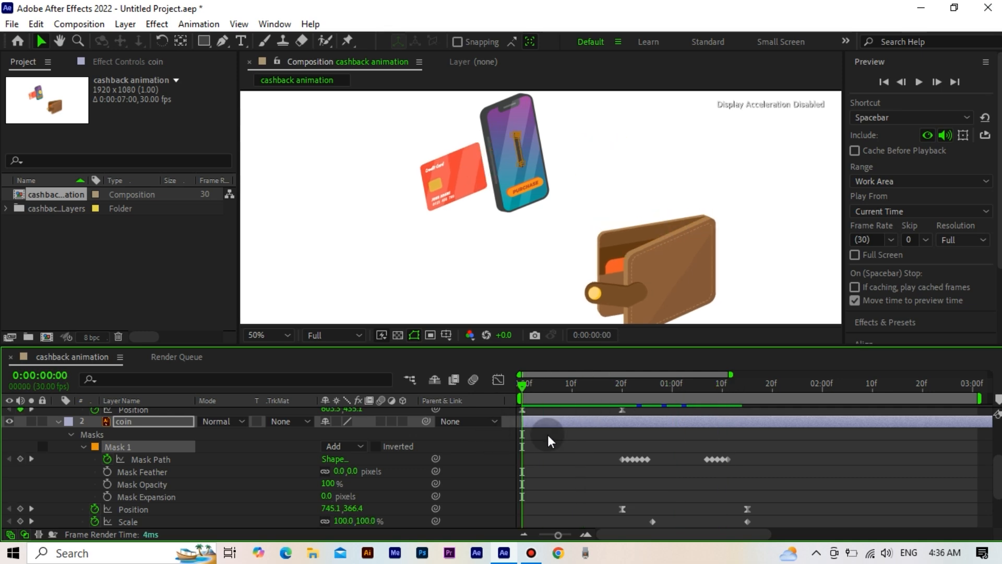
pyautogui.click(822, 391)
pyautogui.moveTo(979, 399); pyautogui.dragTo(828, 407)
pyautogui.moveTo(665, 391); pyautogui.dragTo(467, 422)
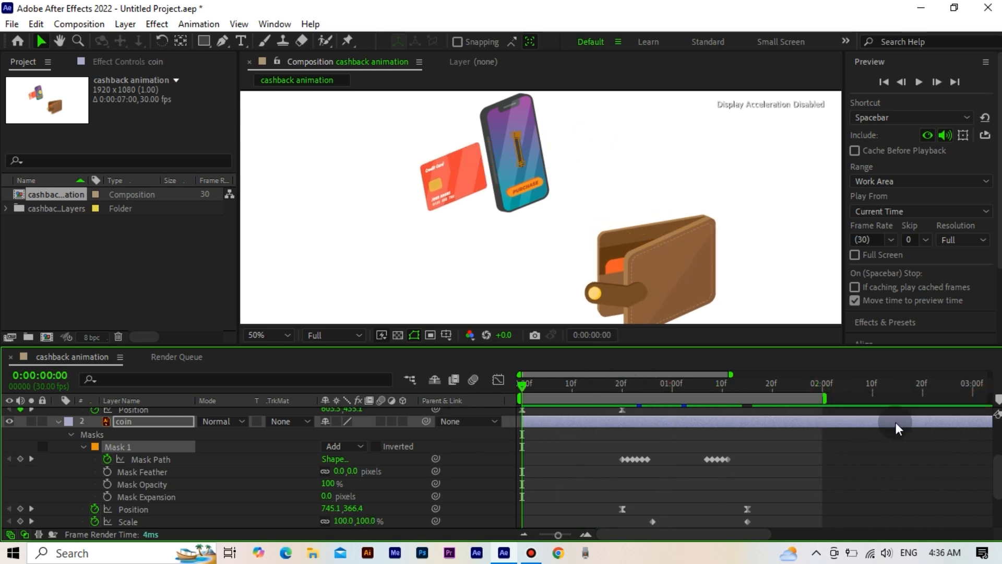
# Step: Play the shortened animation and examine the coin above the wallet at 0:00:01:05
pyautogui.click(892, 447)
pyautogui.press('space')
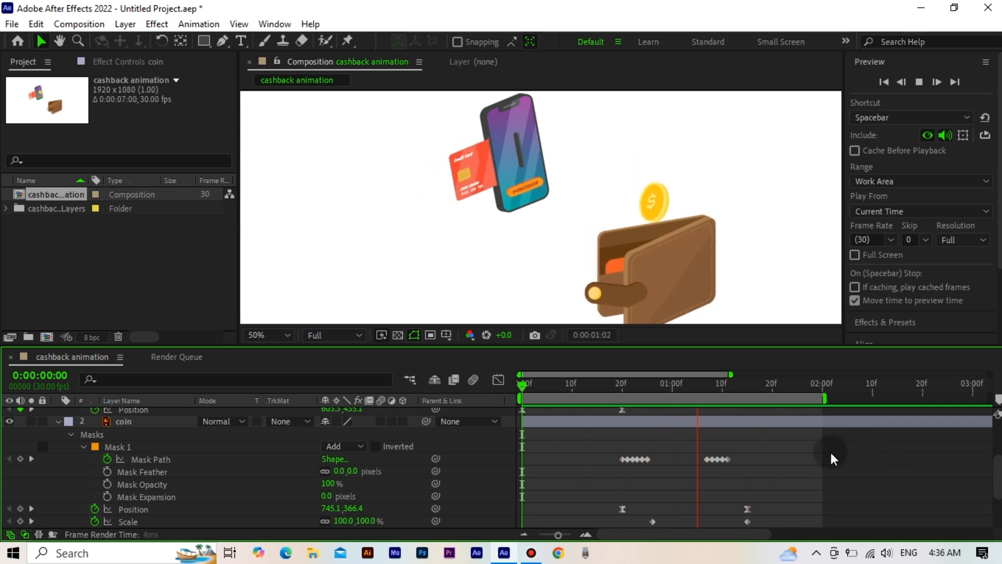
pyautogui.press('space')
pyautogui.scroll(2, 712, 297)
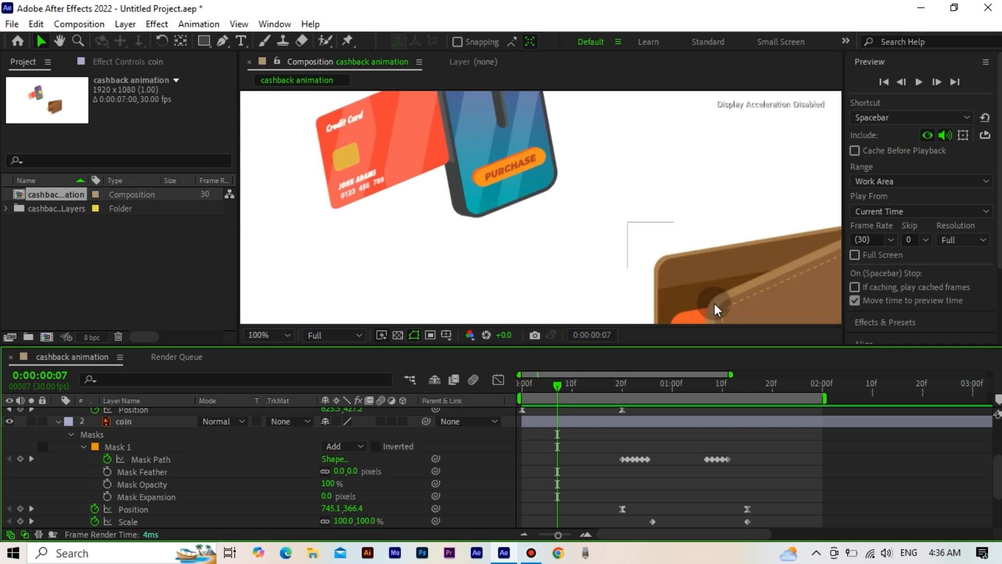
pyautogui.moveTo(715, 301); pyautogui.dragTo(650, 276)
pyautogui.moveTo(673, 387); pyautogui.dragTo(697, 402)
pyautogui.click(677, 288)
pyautogui.scroll(-2, 677, 286)
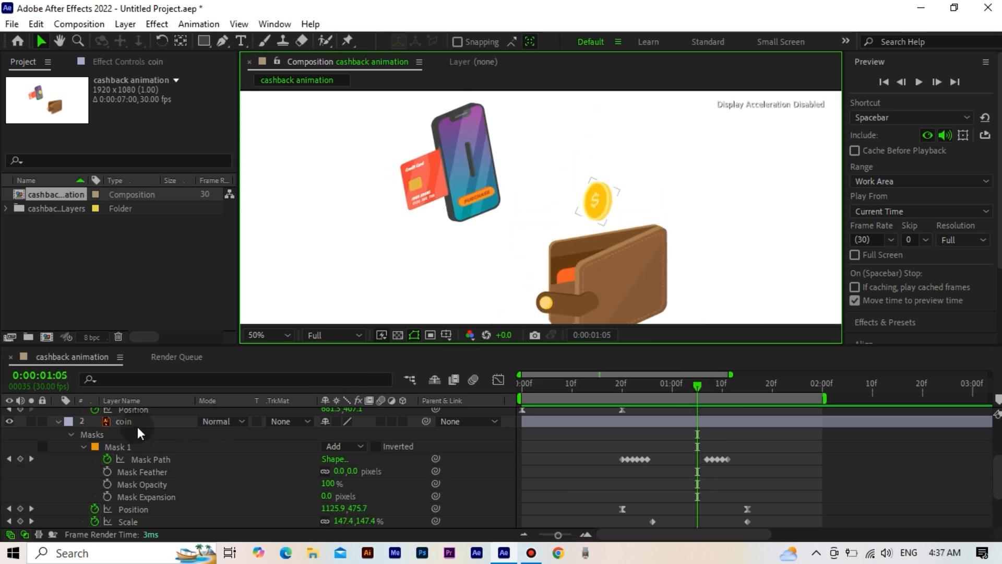
# Step: Collapse the coin's mask properties and select the coin, wallet and text layers in turn
pyautogui.click(70, 434)
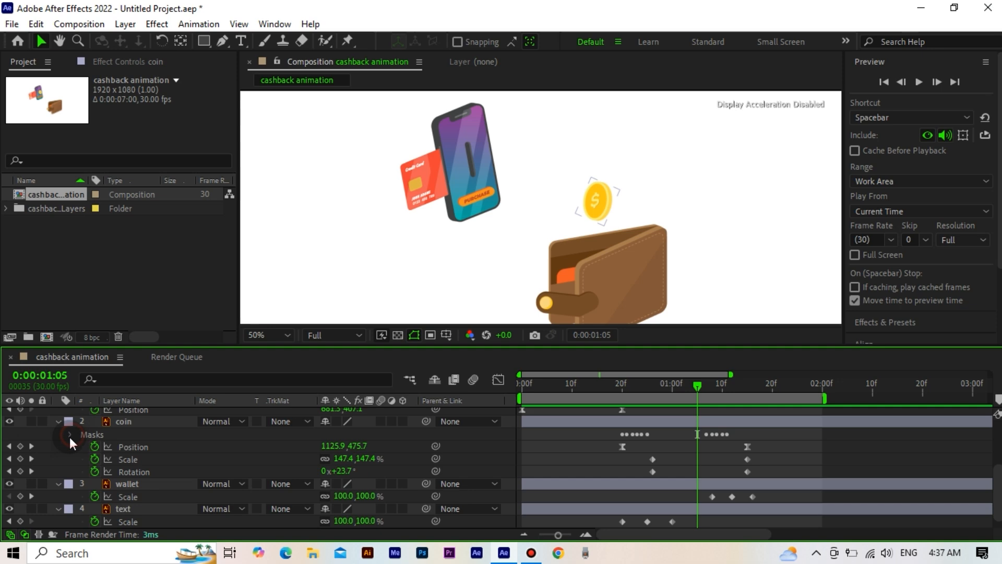
pyautogui.click(137, 421)
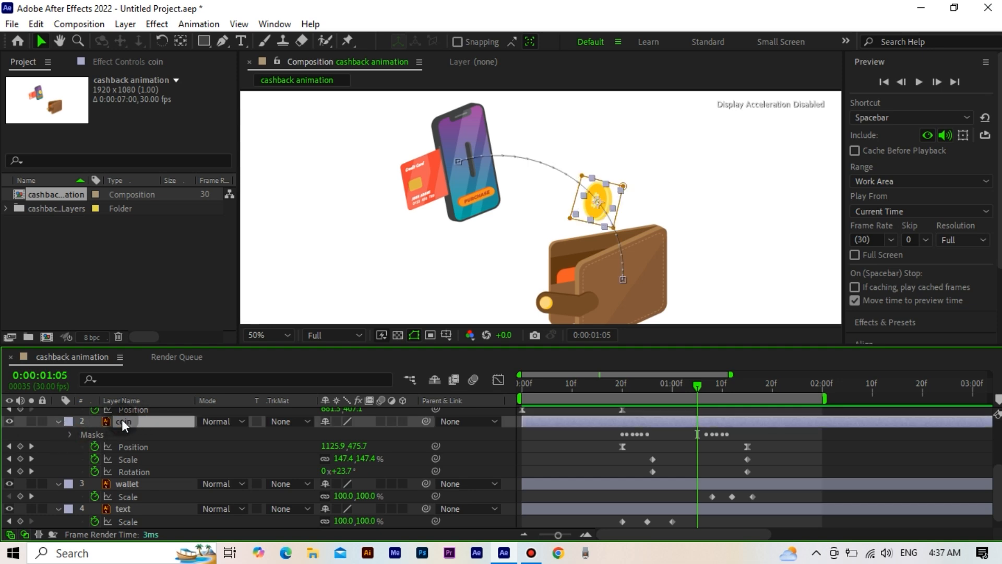
pyautogui.click(152, 490)
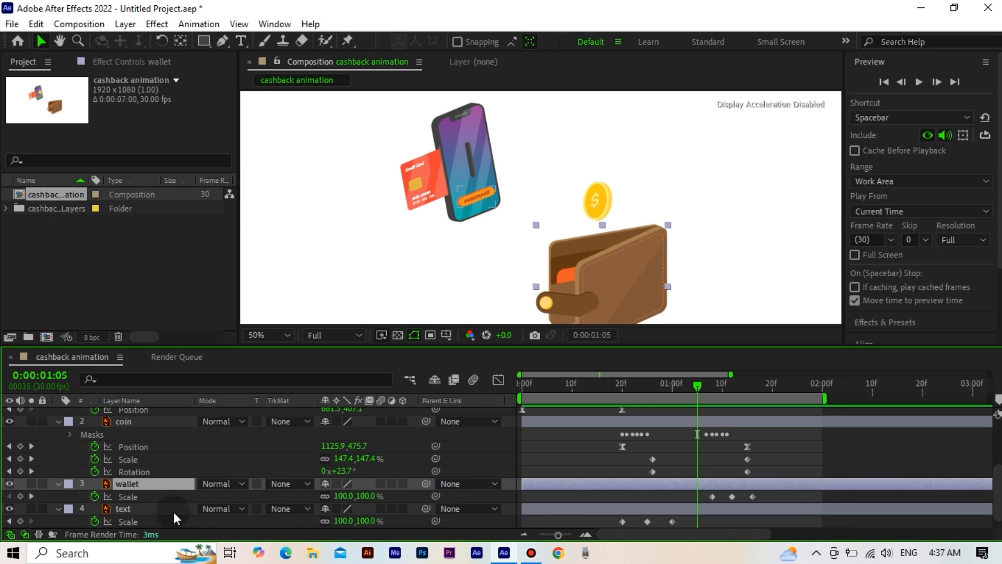
pyautogui.click(154, 506)
pyautogui.scroll(-1, 154, 509)
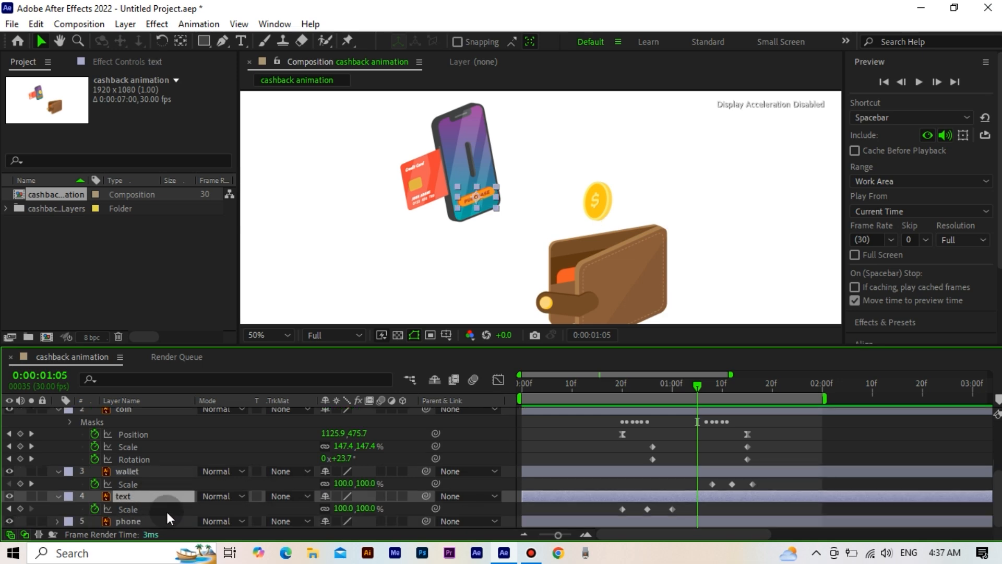